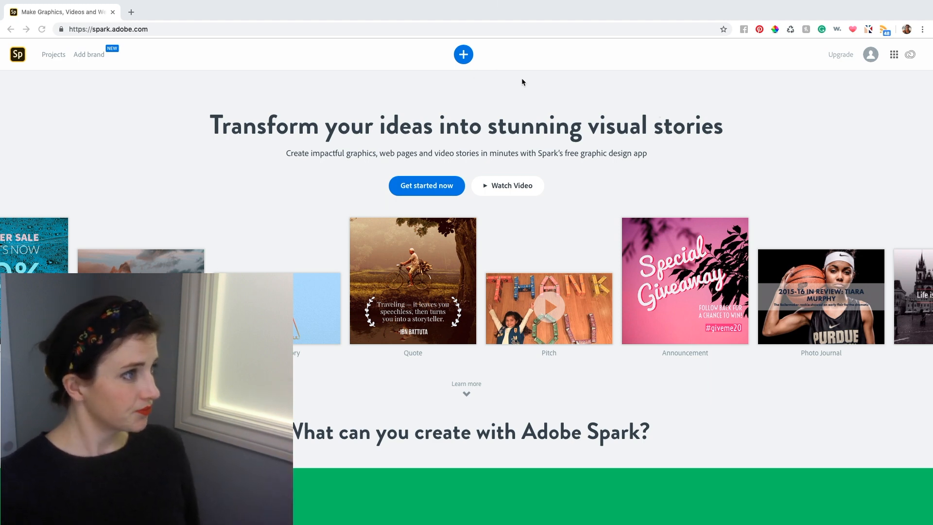
# Start a new project and browse the template categories through to the start-from-scratch options
pyautogui.click(463, 57)
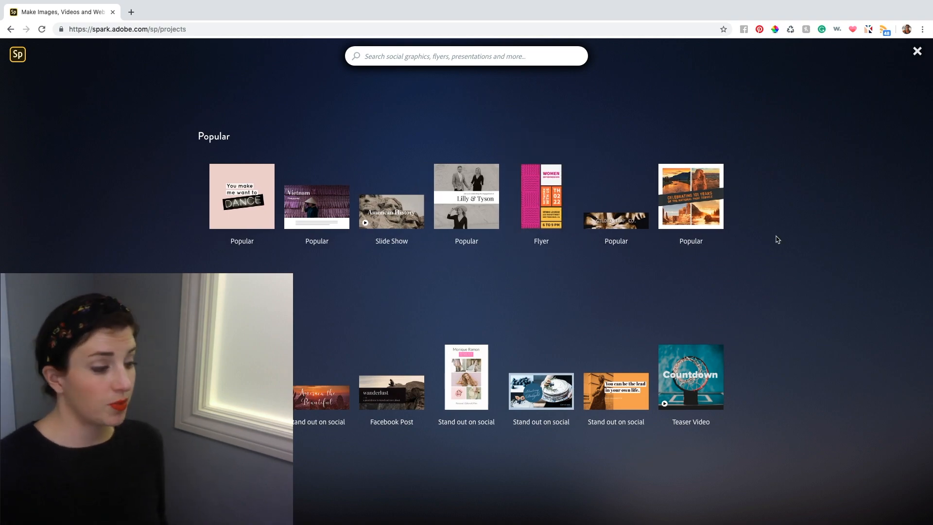
pyautogui.scroll(-6, 780, 240)
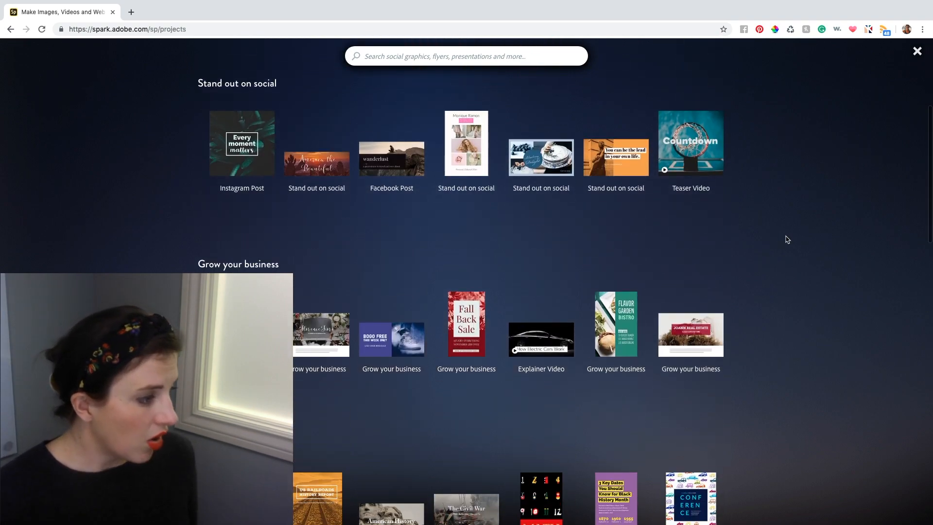
pyautogui.scroll(-6, 787, 240)
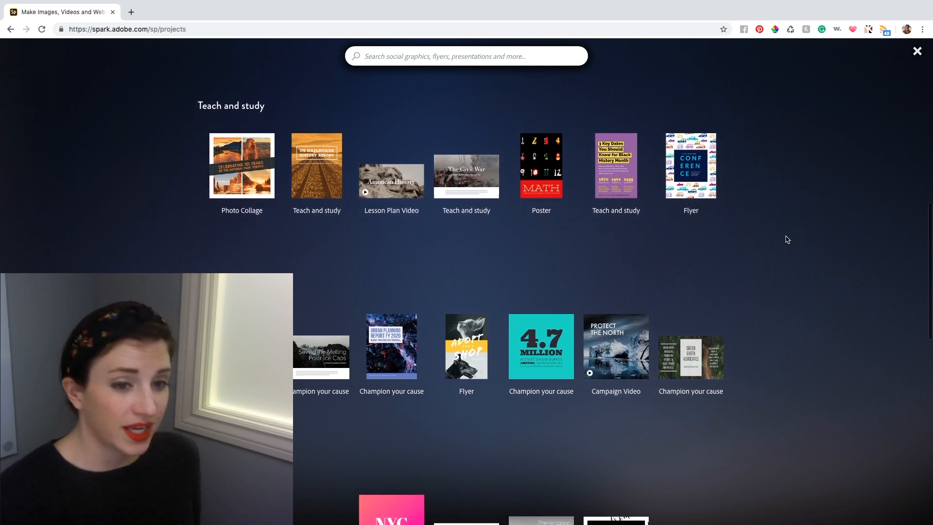
pyautogui.scroll(-1, 787, 240)
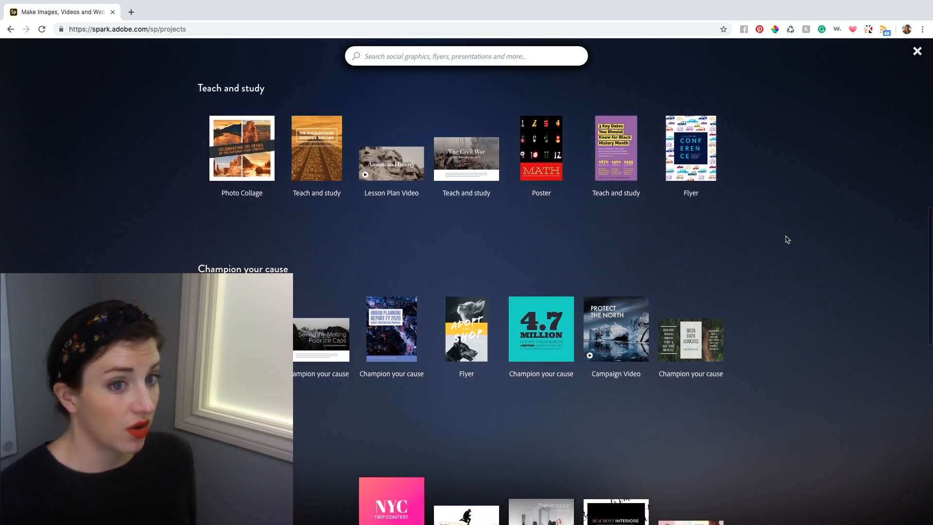
pyautogui.scroll(-4, 788, 239)
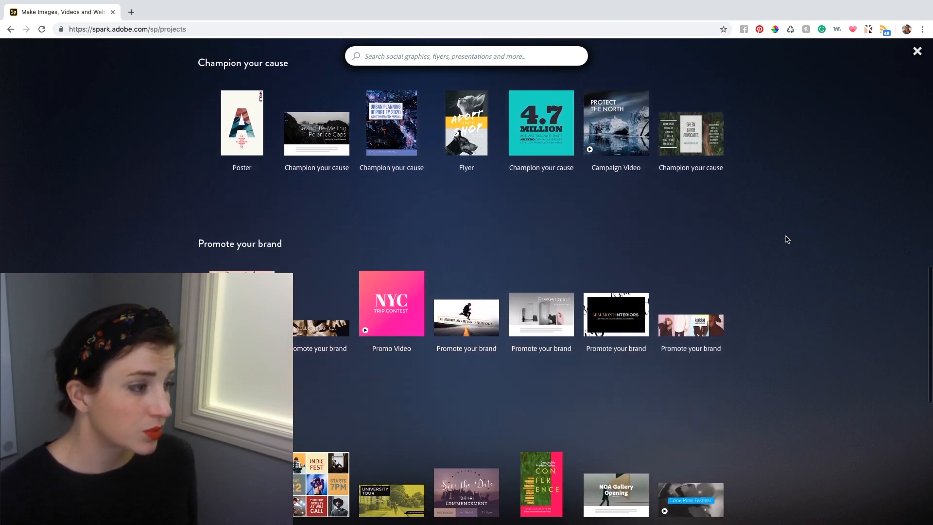
pyautogui.scroll(-1, 788, 240)
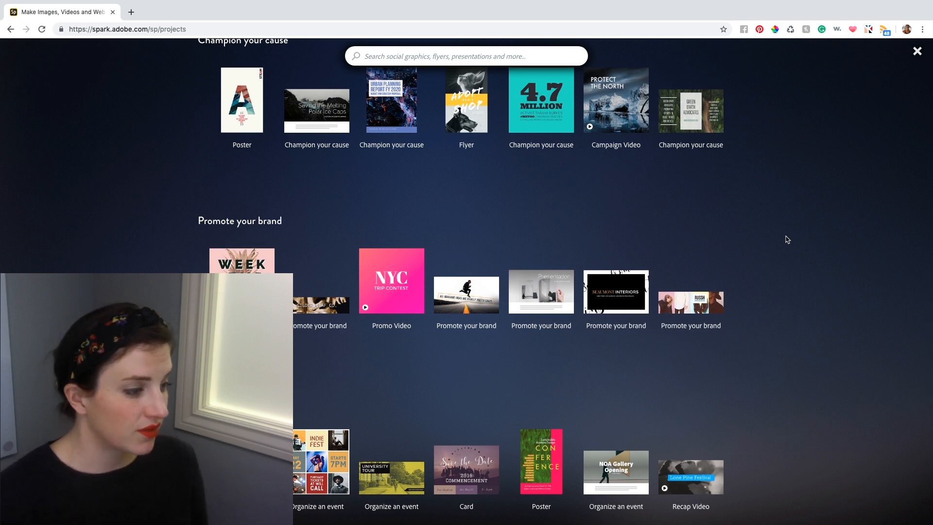
pyautogui.scroll(1, 787, 239)
pyautogui.scroll(5, 787, 240)
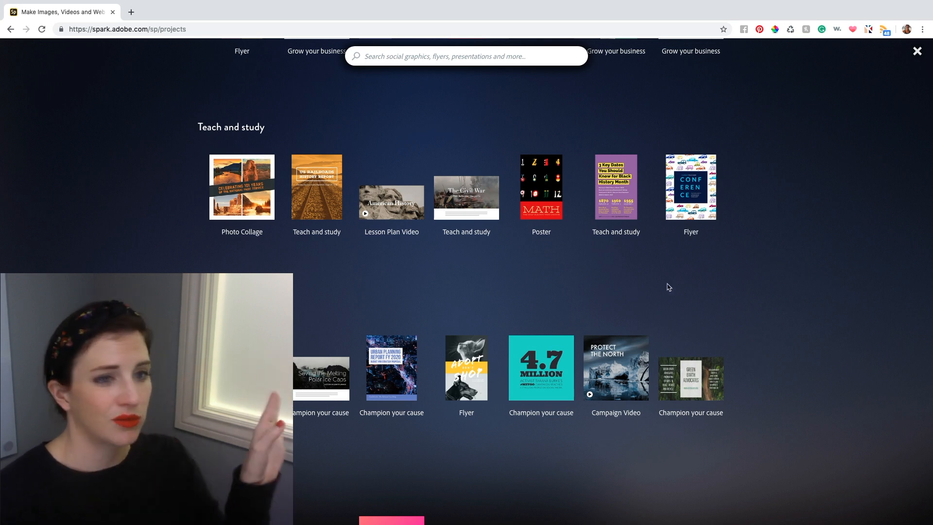
pyautogui.scroll(-8, 674, 286)
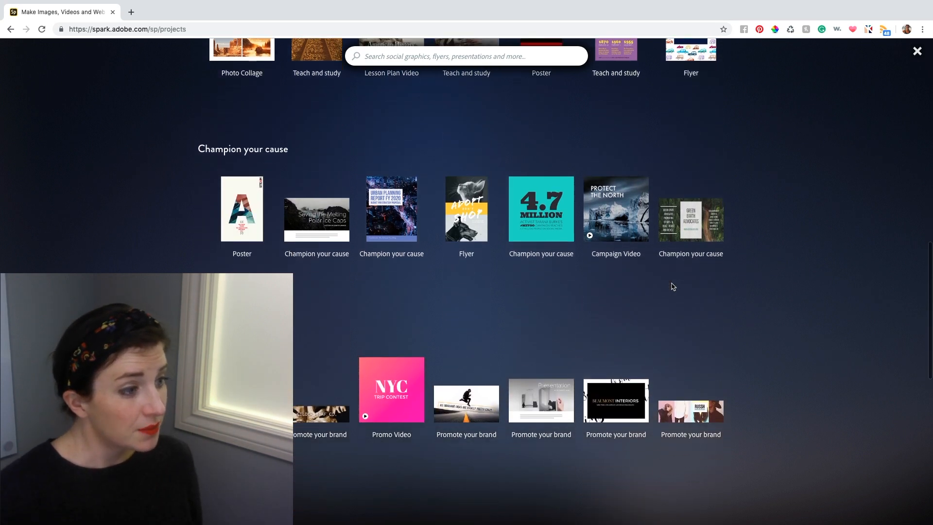
pyautogui.scroll(-6, 673, 286)
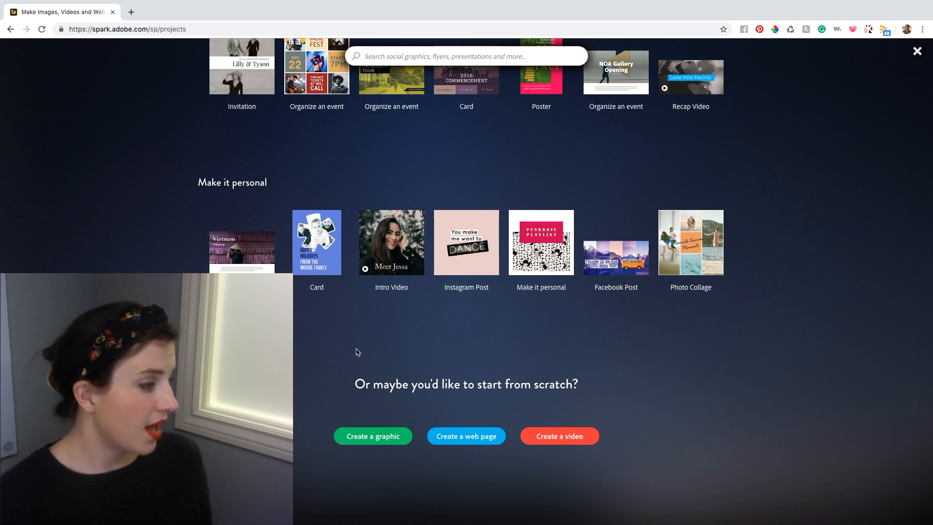
# Create a graphic and choose to start from scratch instead of using one of the offered templates
pyautogui.click(366, 436)
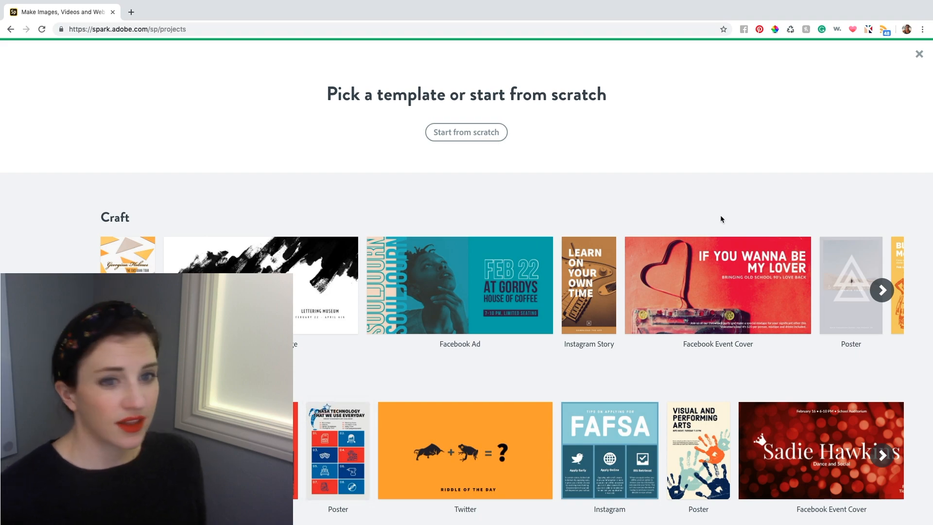
pyautogui.scroll(-10, 721, 219)
pyautogui.scroll(-6, 720, 215)
pyautogui.scroll(15, 720, 215)
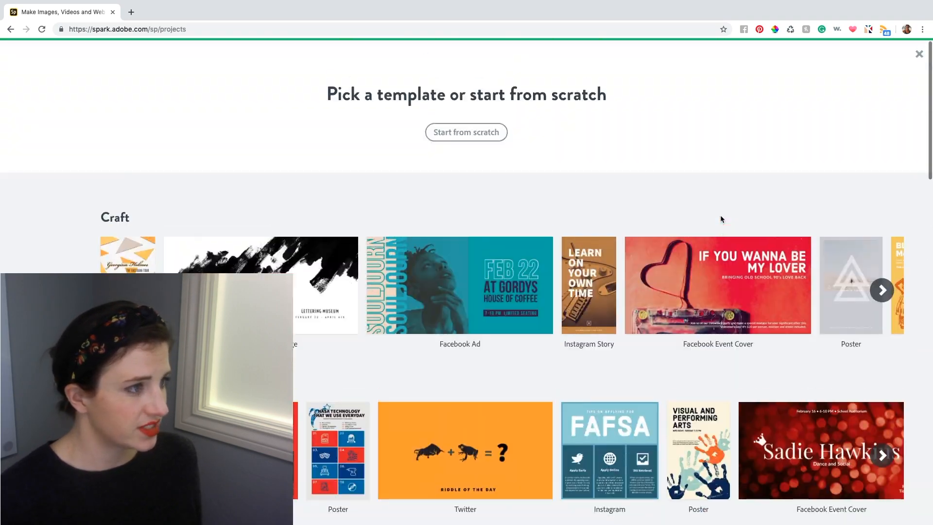
pyautogui.click(460, 134)
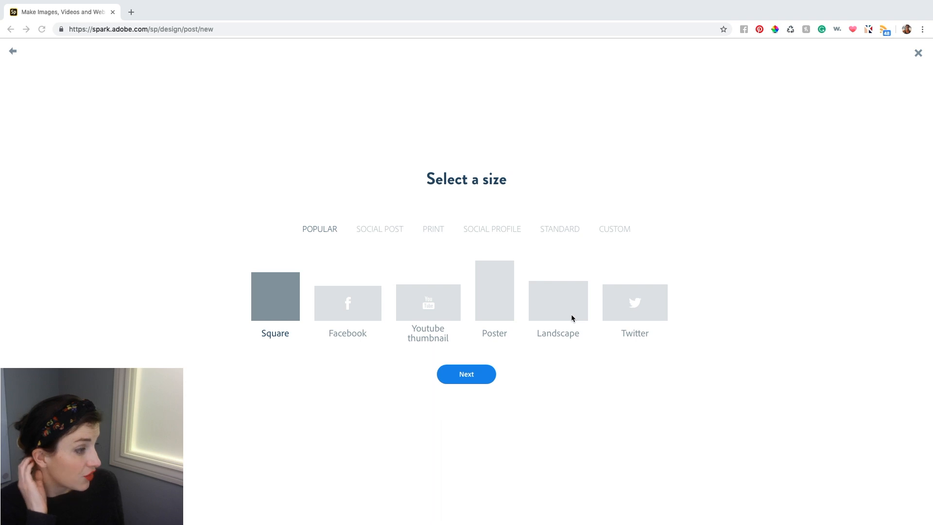
# Give the graphic a custom size of 1170 px width by 230 px height and continue to photo selection
pyautogui.click(559, 232)
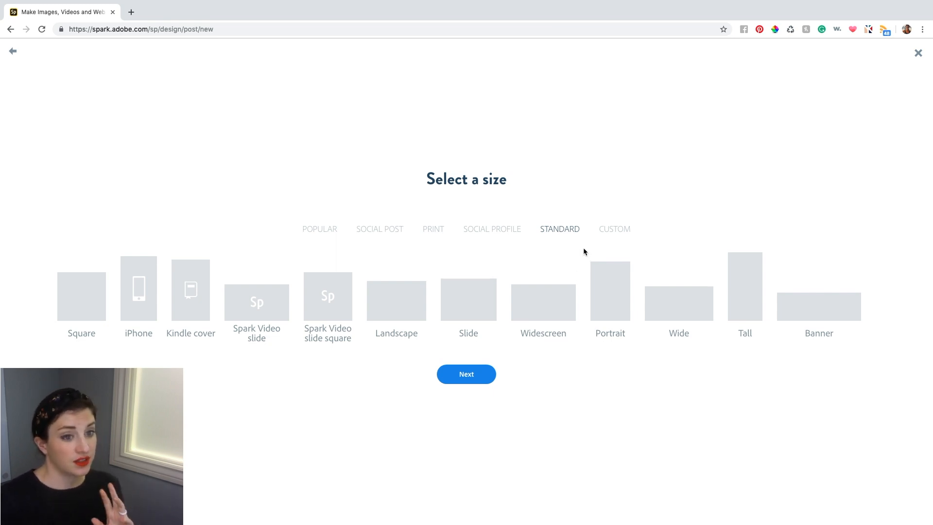
pyautogui.click(615, 231)
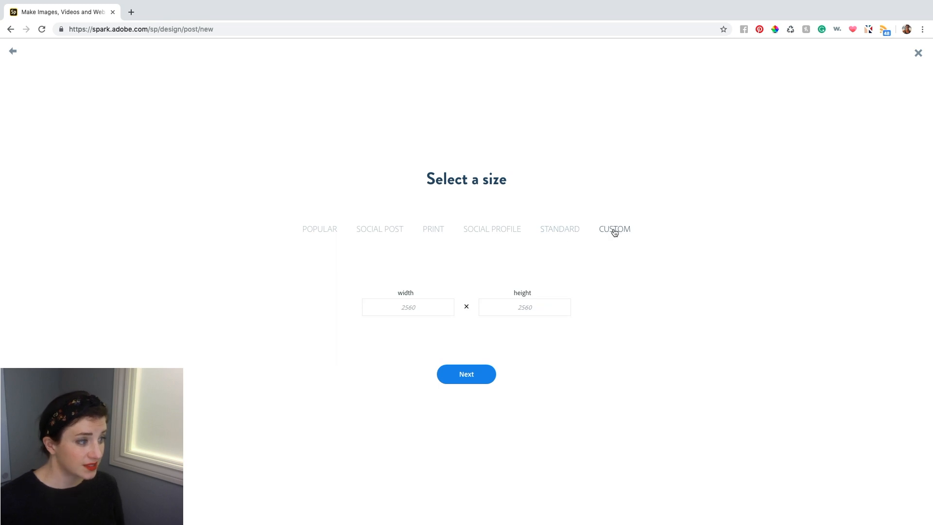
pyautogui.click(427, 306)
pyautogui.moveTo(428, 306); pyautogui.dragTo(379, 308)
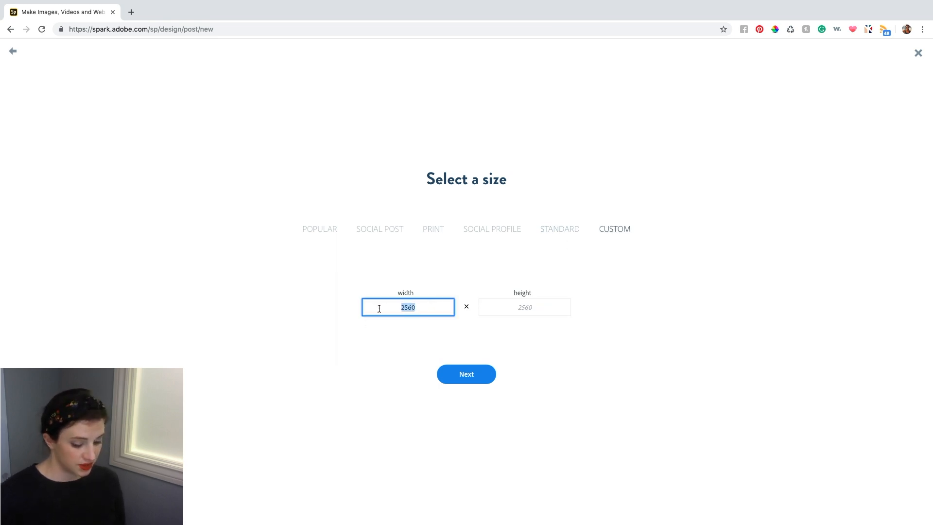
pyautogui.press('BackSpace')
pyautogui.write('1170')
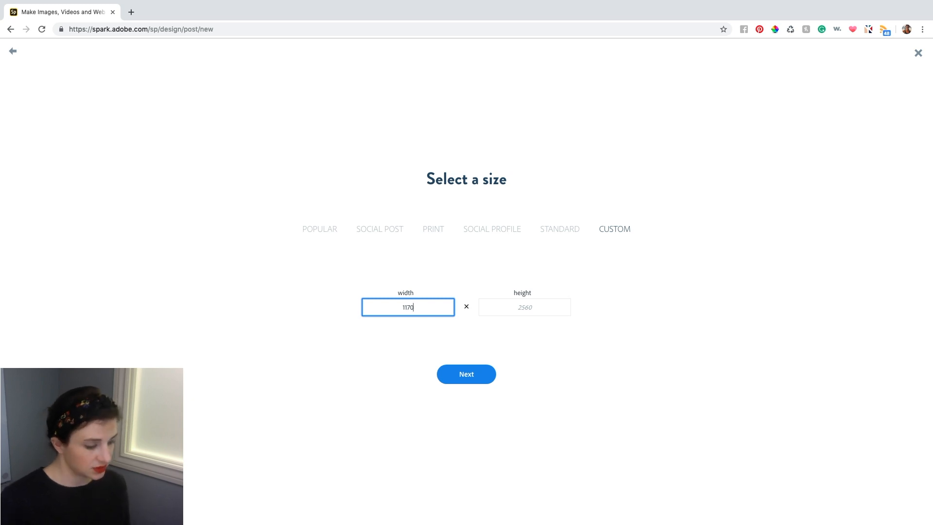
pyautogui.click(530, 312)
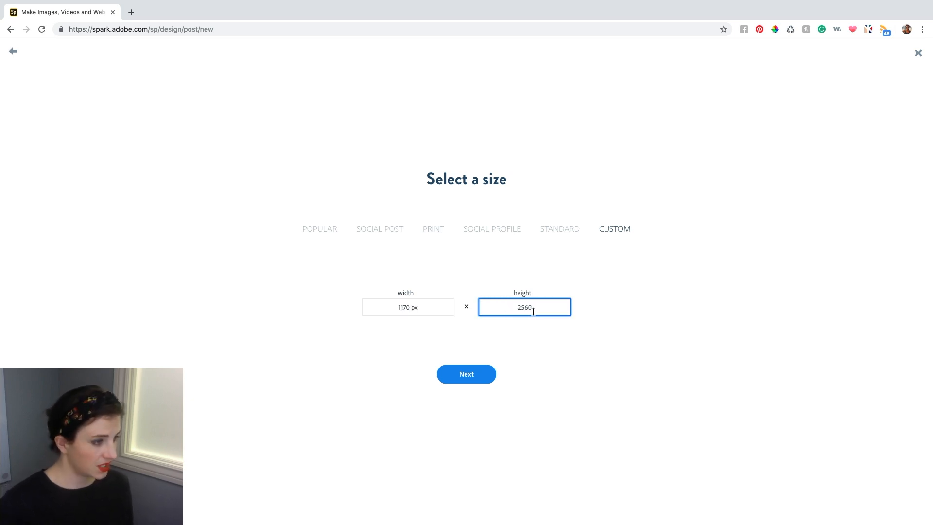
pyautogui.moveTo(539, 311); pyautogui.dragTo(506, 311)
pyautogui.write('230')
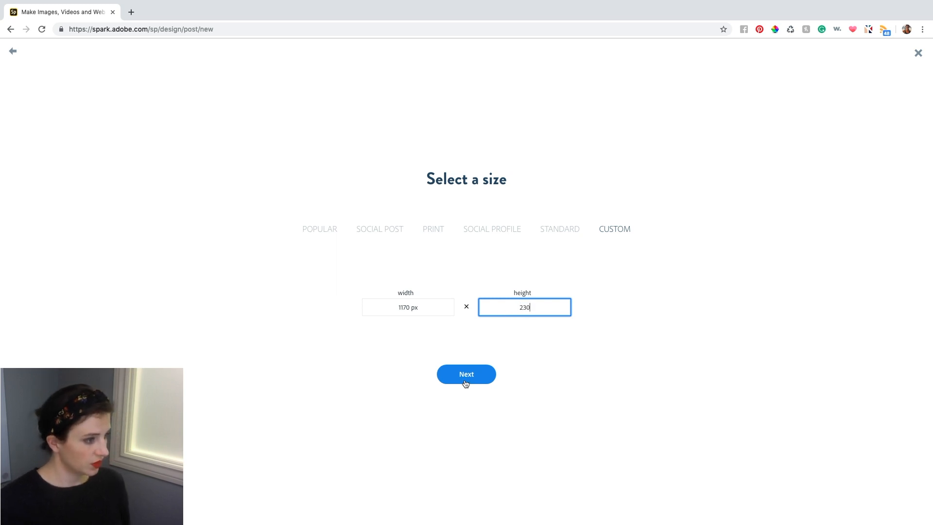
pyautogui.click(465, 383)
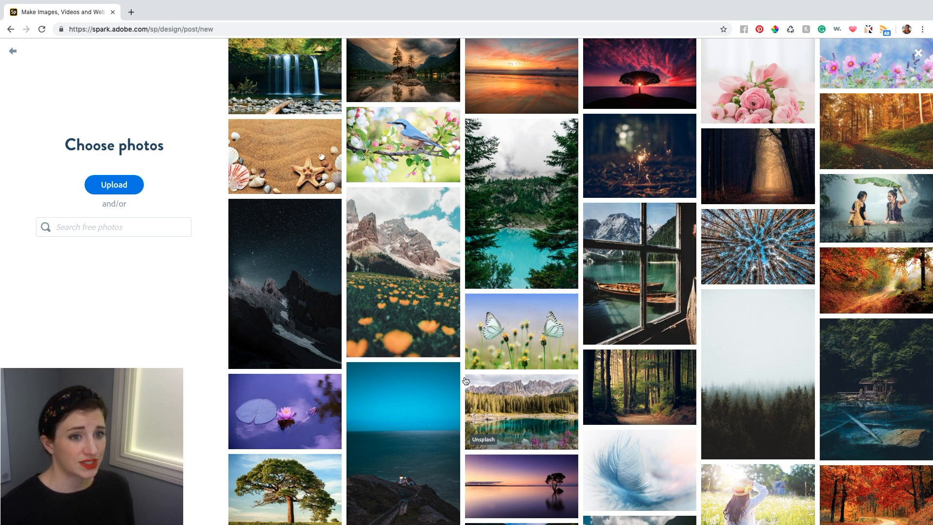
# Search the free photos for "Nutrition"
pyautogui.click(80, 229)
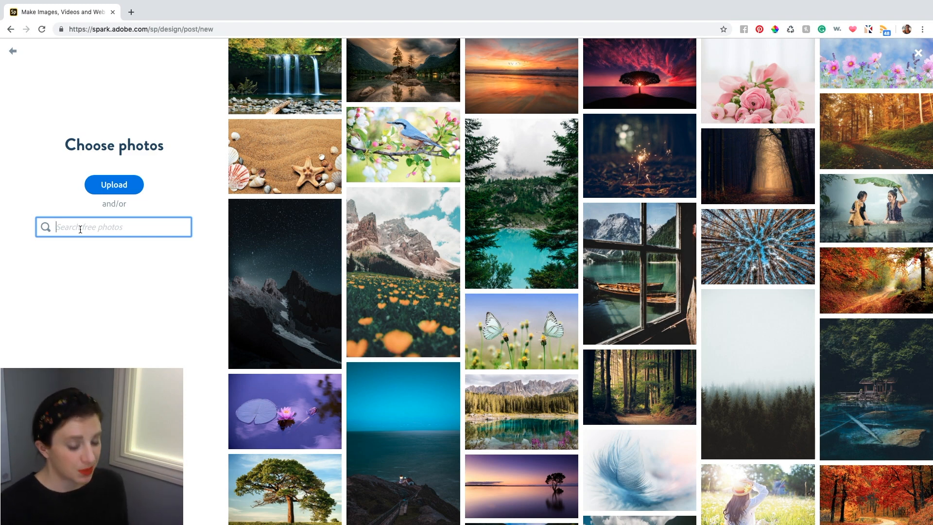
pyautogui.write('Nut')
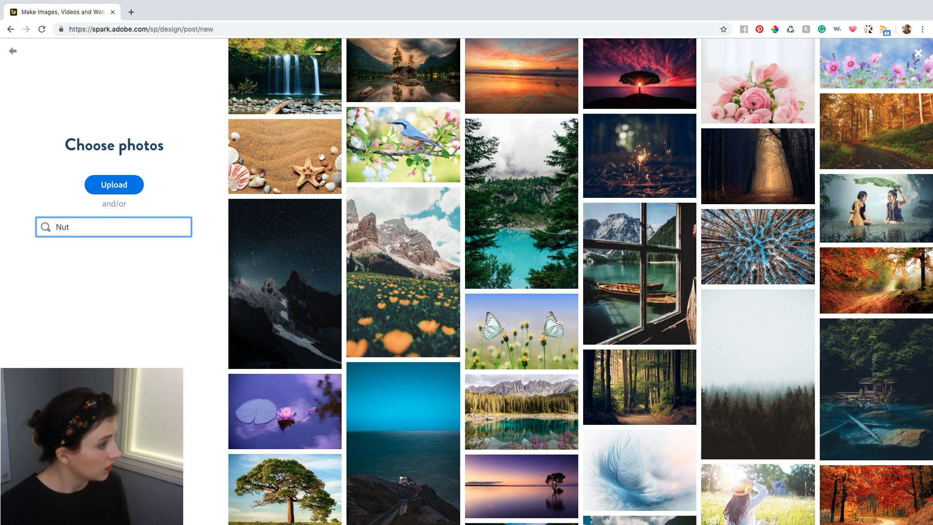
pyautogui.write('rition')
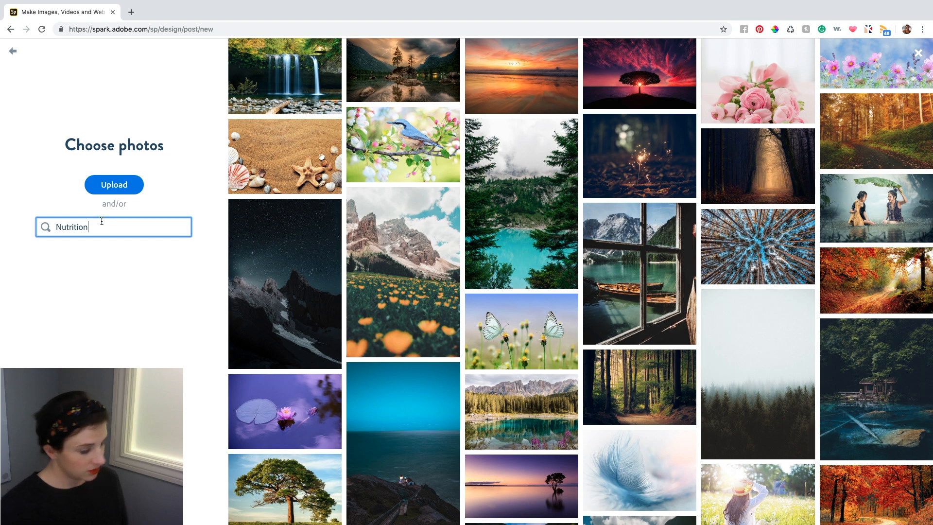
pyautogui.press('Return')
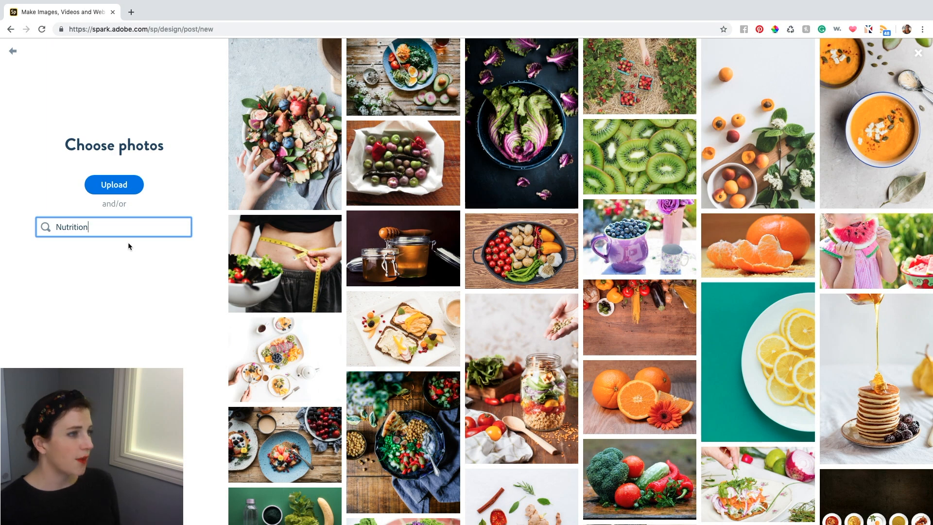
# Select the dark photo of assorted vegetables with carrots and peppers and continue to the design editor with it
pyautogui.scroll(-3, 695, 234)
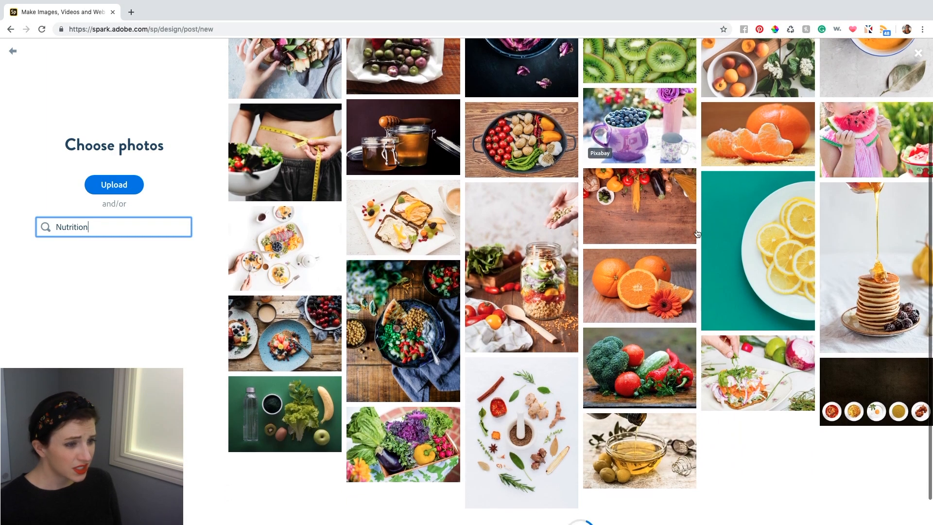
pyautogui.scroll(-4, 700, 236)
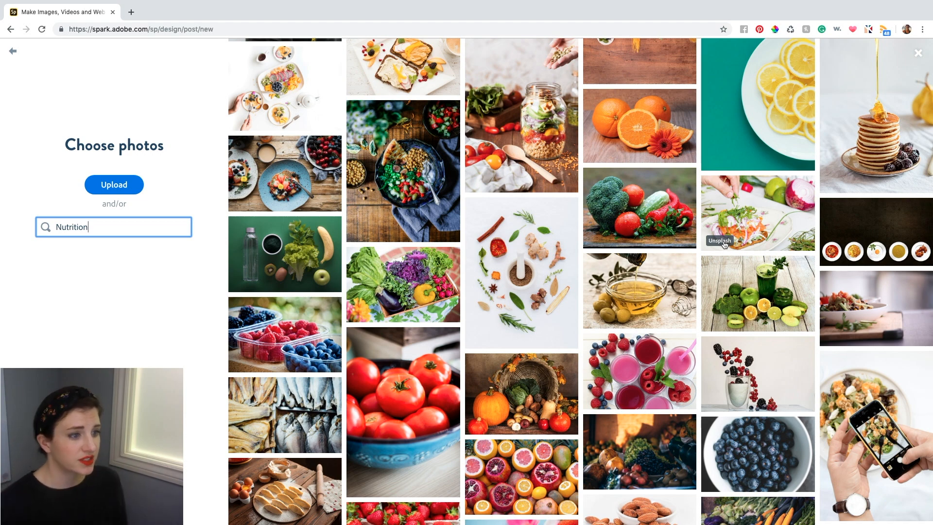
pyautogui.scroll(2, 735, 210)
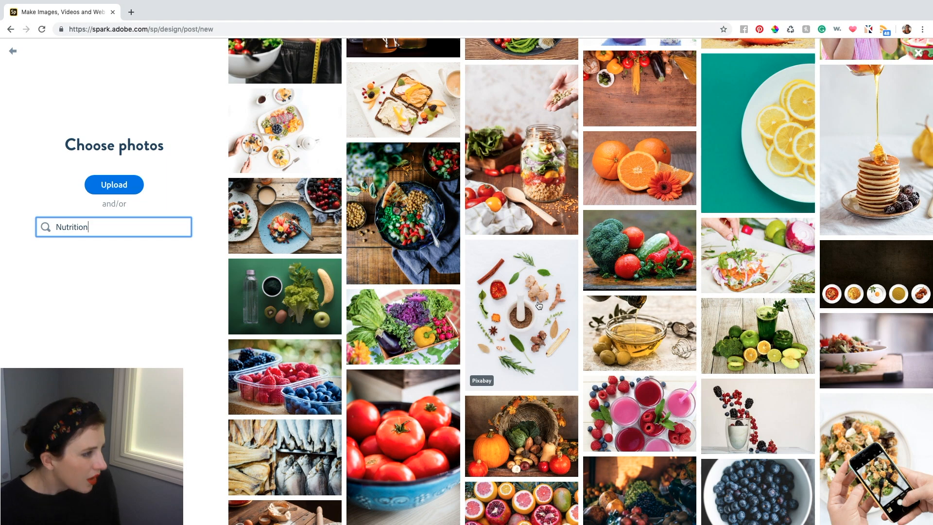
pyautogui.scroll(-3, 538, 306)
pyautogui.scroll(1, 539, 306)
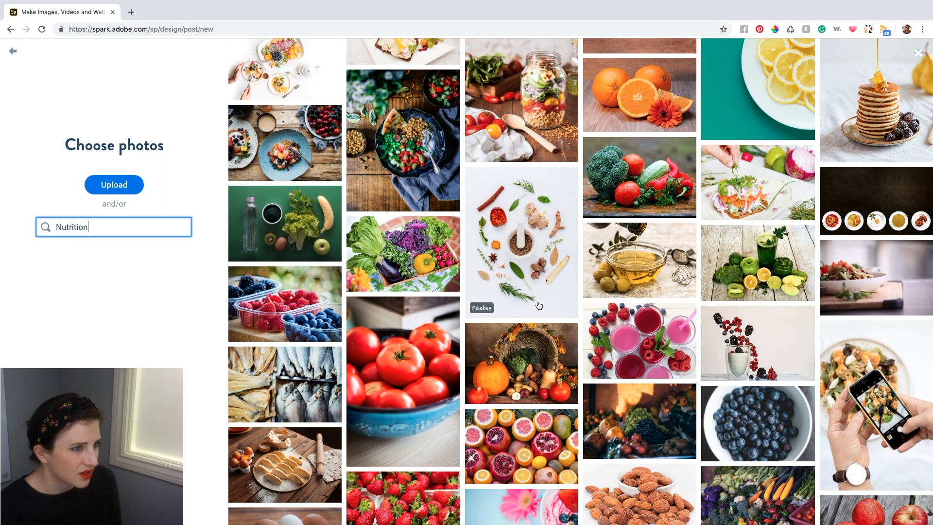
pyautogui.scroll(-8, 541, 307)
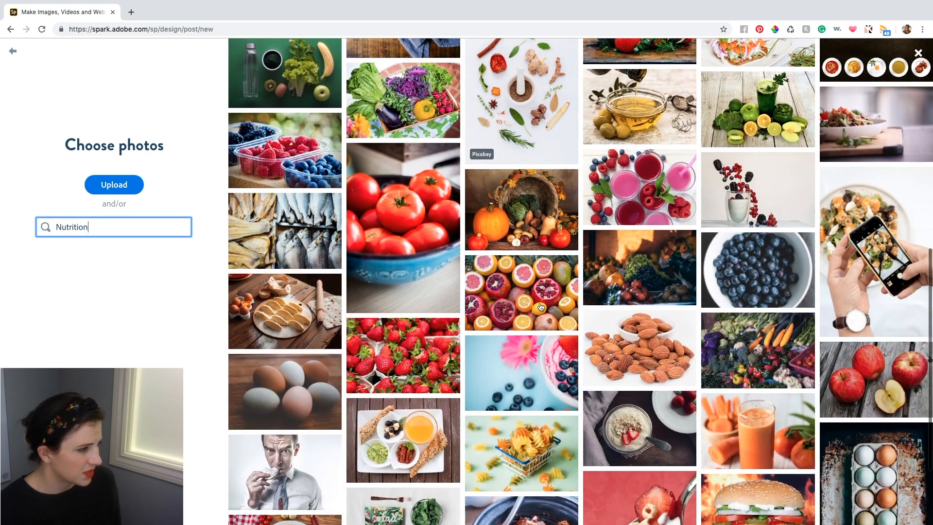
pyautogui.scroll(-2, 540, 306)
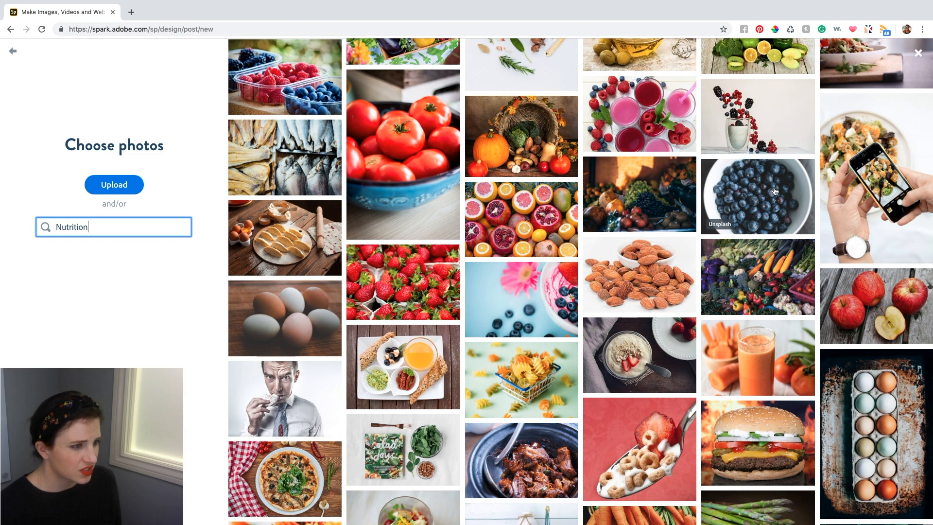
pyautogui.click(764, 280)
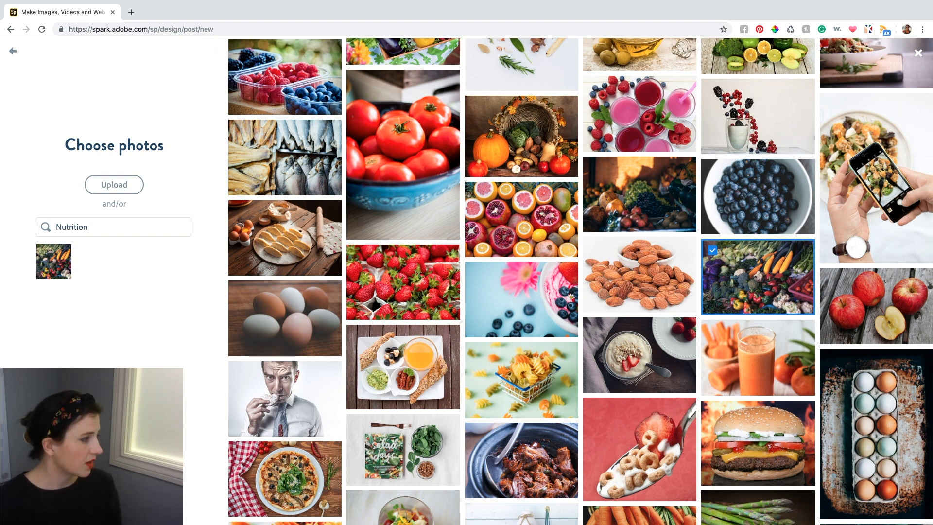
pyautogui.click(115, 494)
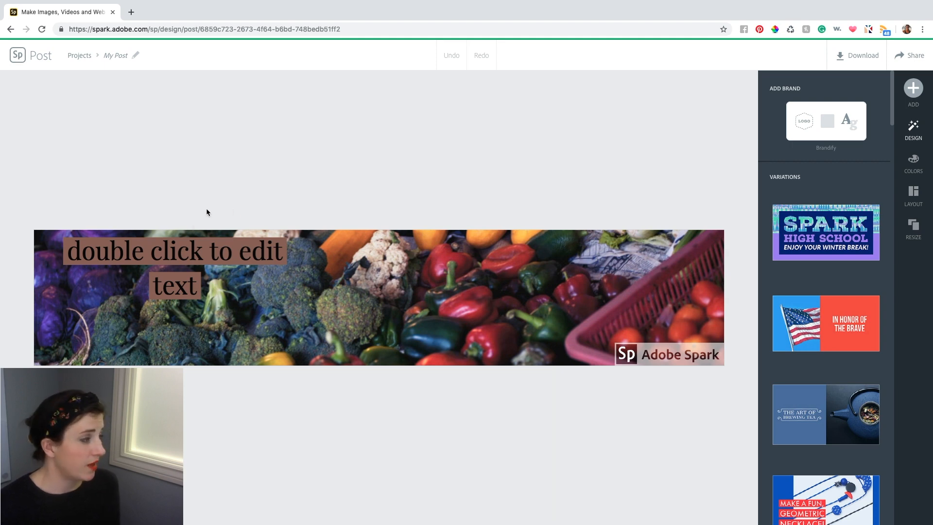
# Replace the placeholder text on the banner with the title "Nutrition"
pyautogui.click(184, 258)
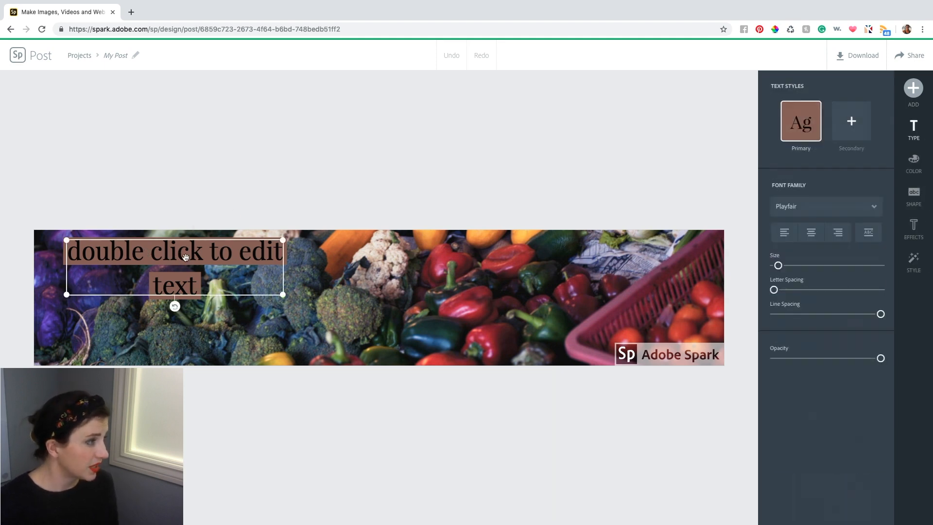
pyautogui.doubleClick(163, 254)
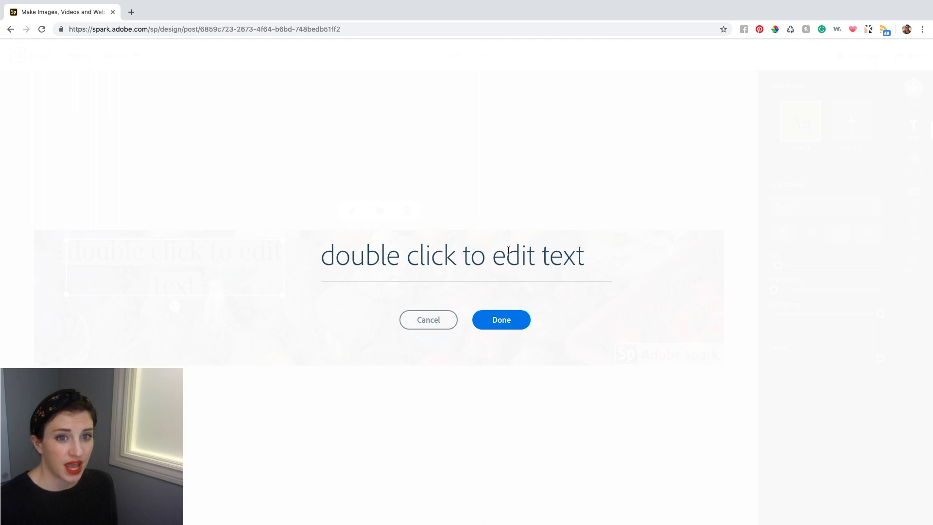
pyautogui.moveTo(589, 258); pyautogui.dragTo(317, 263)
pyautogui.write('Nutrition')
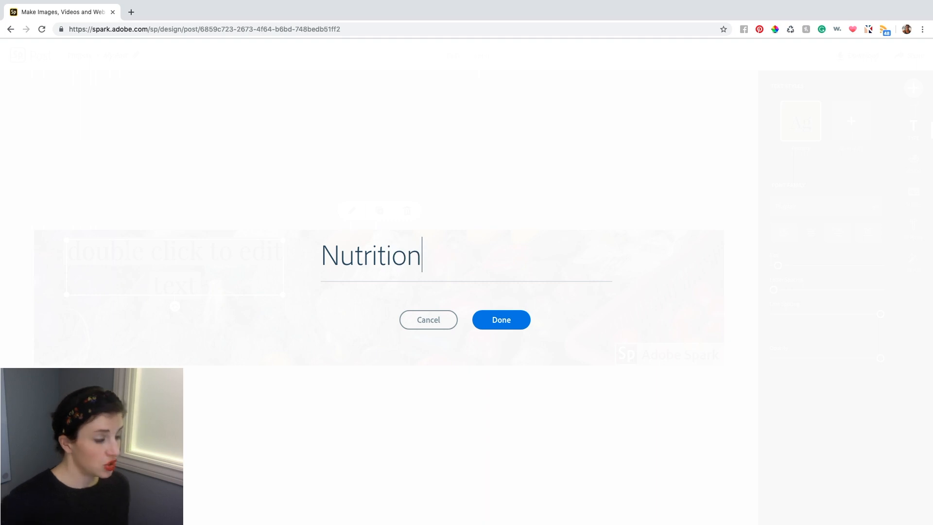
pyautogui.write(' 10')
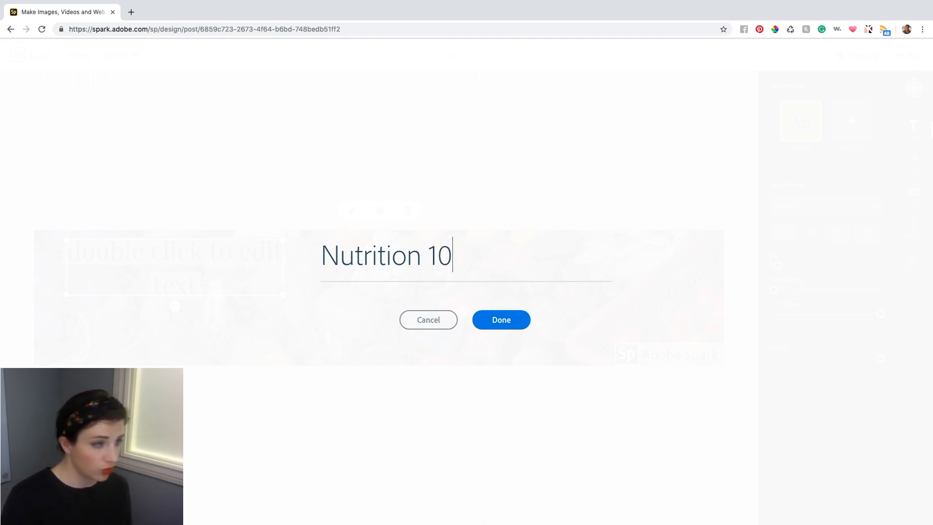
pyautogui.write('1')
pyautogui.press('BackSpace')
pyautogui.press('BackSpace')
pyautogui.press('BackSpace')
pyautogui.press('BackSpace')
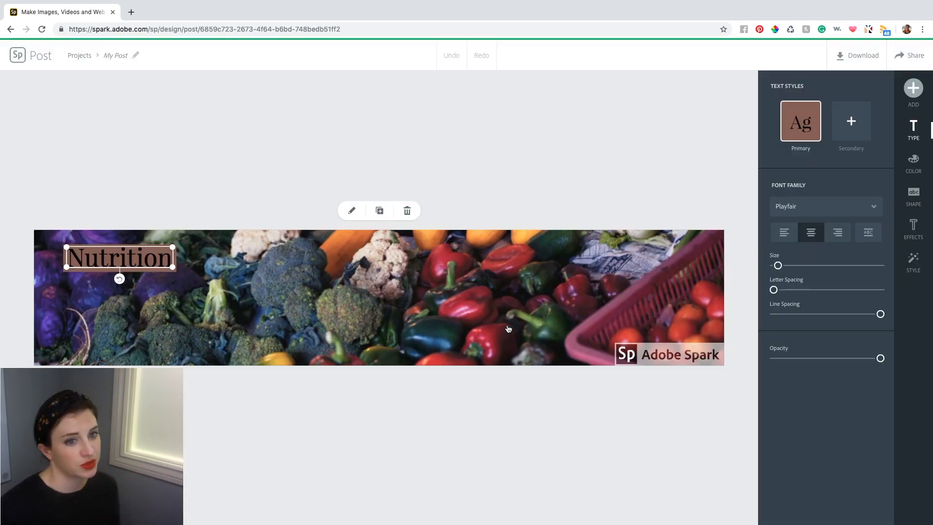
pyautogui.click(508, 329)
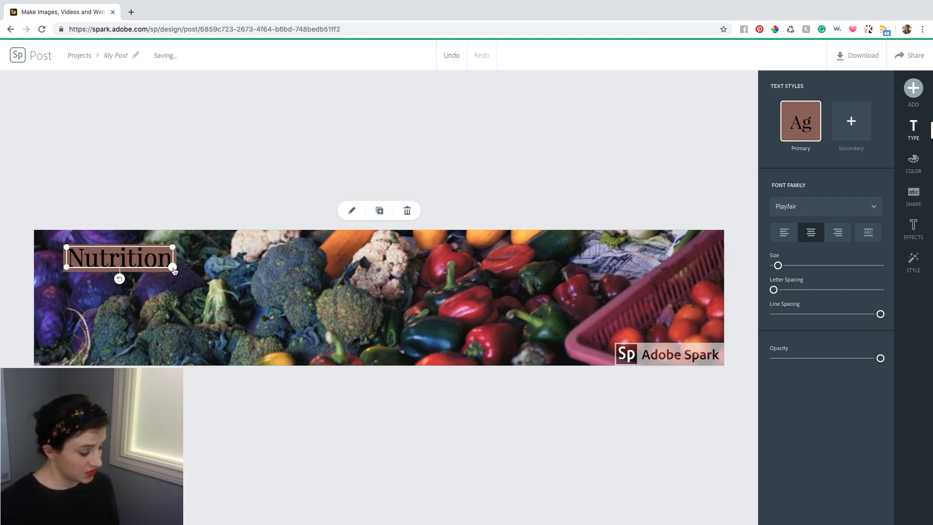
# Enlarge the Nutrition title to more than twice its width and move it to the centre of the banner
pyautogui.moveTo(173, 268); pyautogui.dragTo(341, 305)
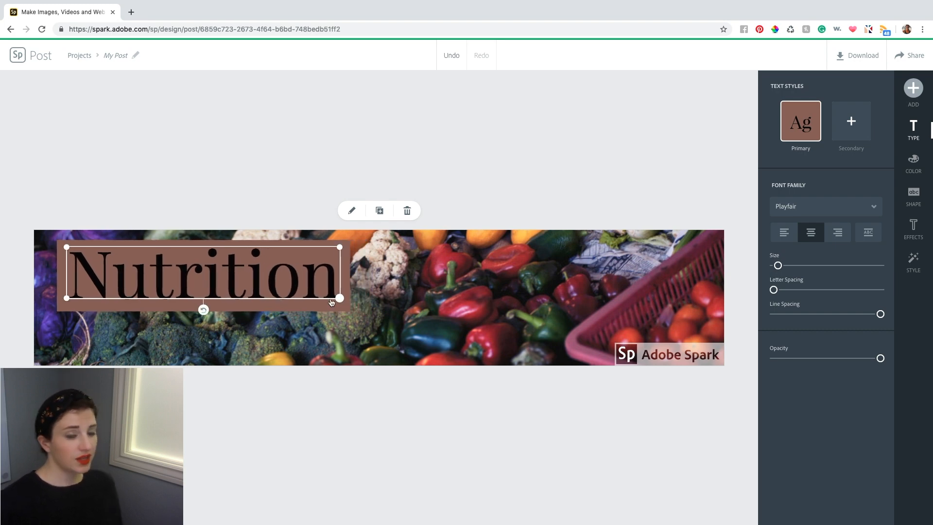
pyautogui.moveTo(197, 282); pyautogui.dragTo(370, 300)
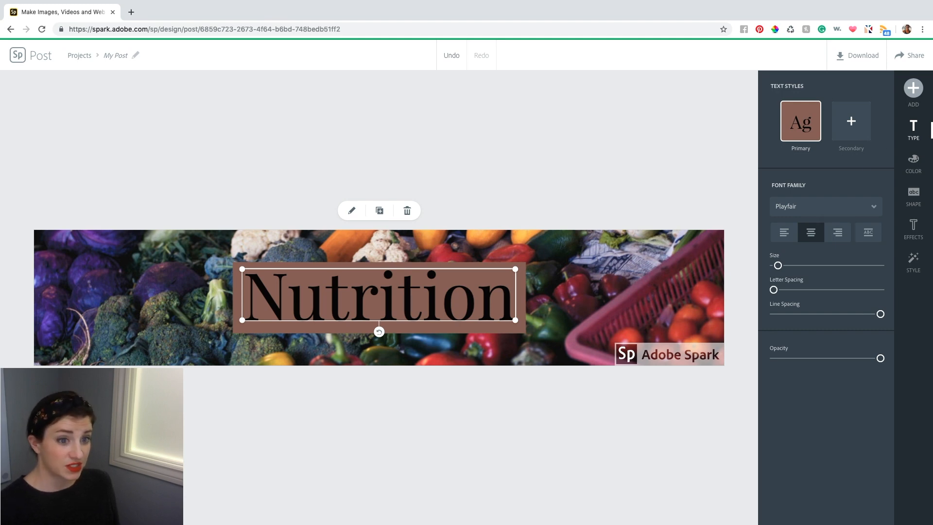
# Try the Pacifico and Seaweed Script fonts on the Nutrition title
pyautogui.click(808, 210)
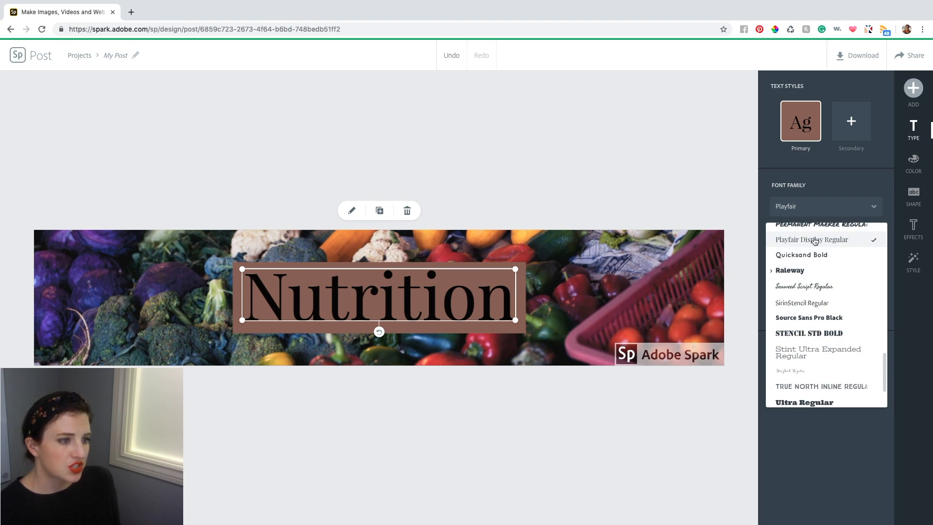
pyautogui.scroll(3, 826, 301)
pyautogui.scroll(10, 828, 300)
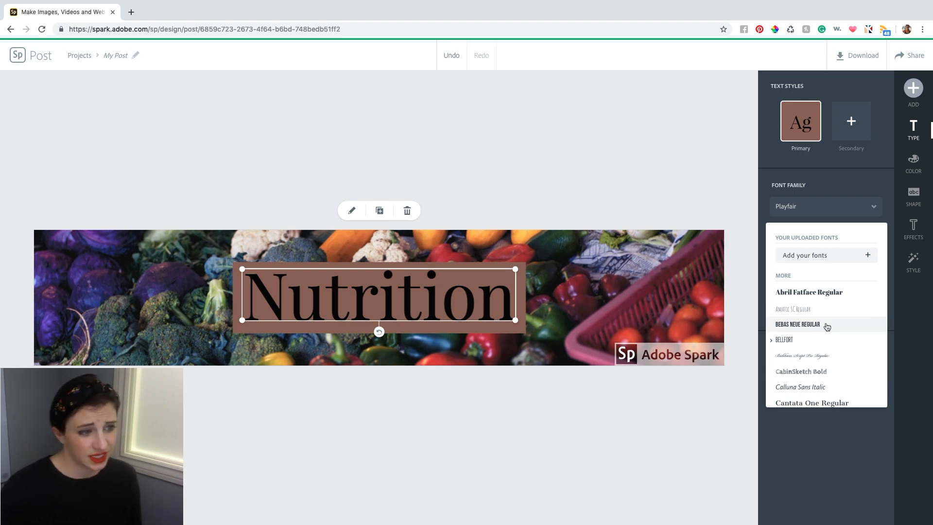
pyautogui.scroll(-1, 827, 325)
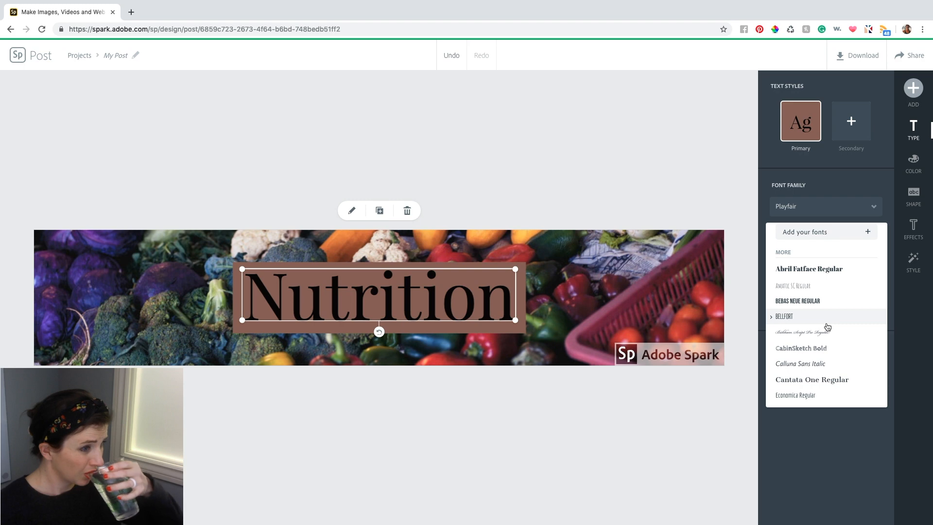
pyautogui.scroll(-5, 828, 326)
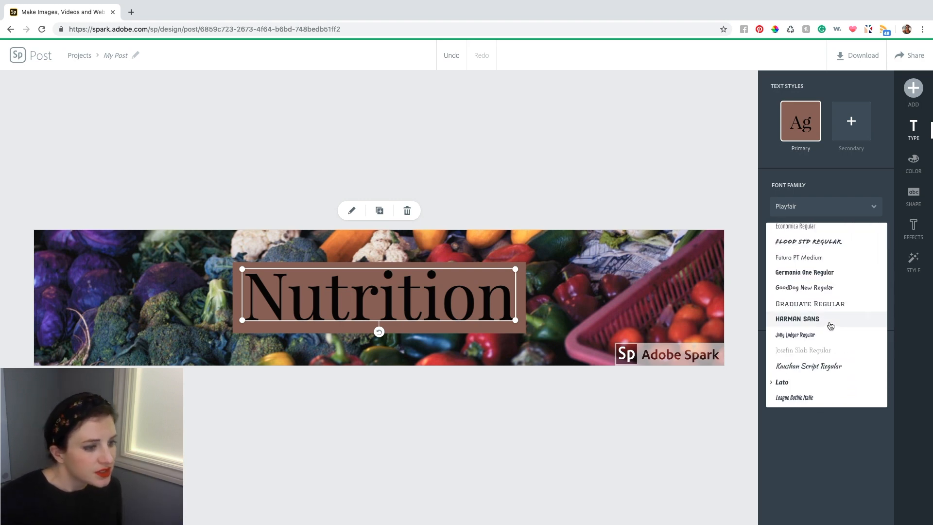
pyautogui.scroll(-3, 834, 317)
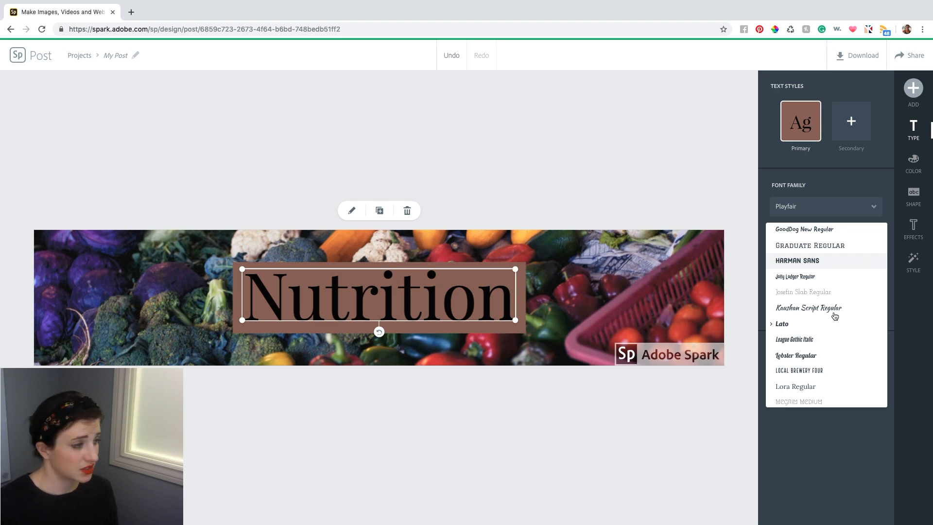
pyautogui.scroll(-5, 835, 317)
pyautogui.scroll(-3, 835, 317)
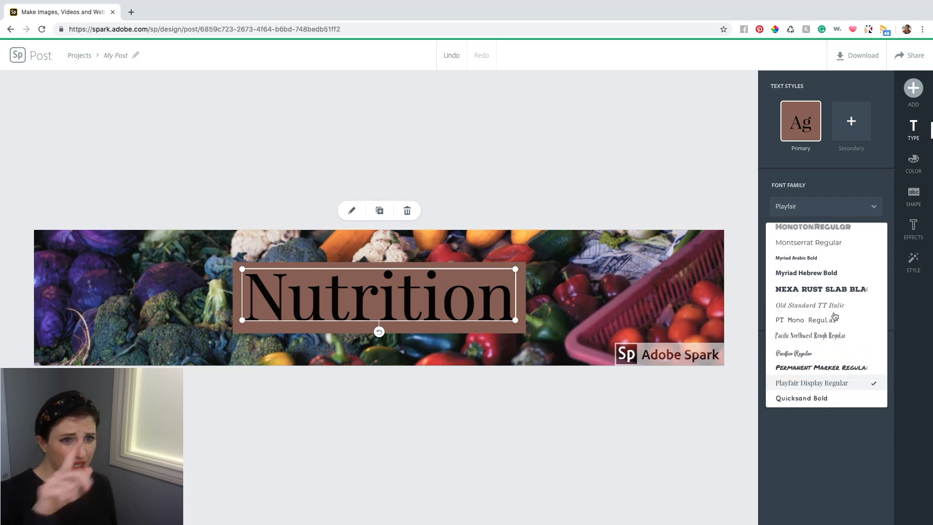
pyautogui.click(797, 354)
pyautogui.scroll(-5, 838, 346)
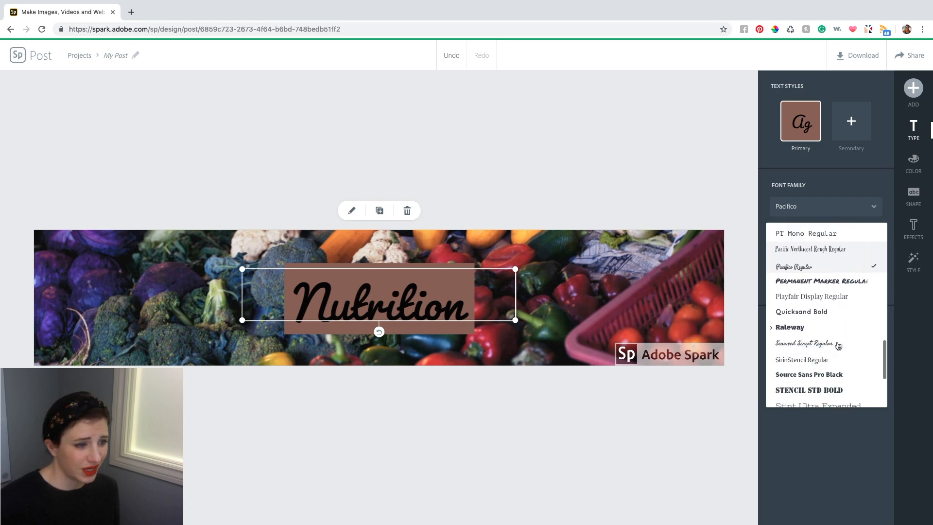
pyautogui.click(816, 309)
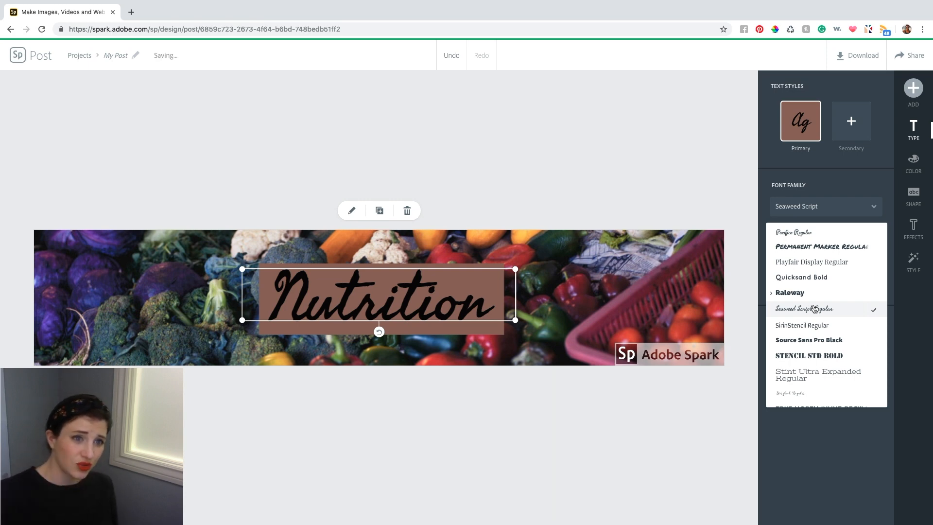
# Set the Nutrition title's font to Harman Sans and its alignment to Capitalize & Fit
pyautogui.scroll(5, 815, 310)
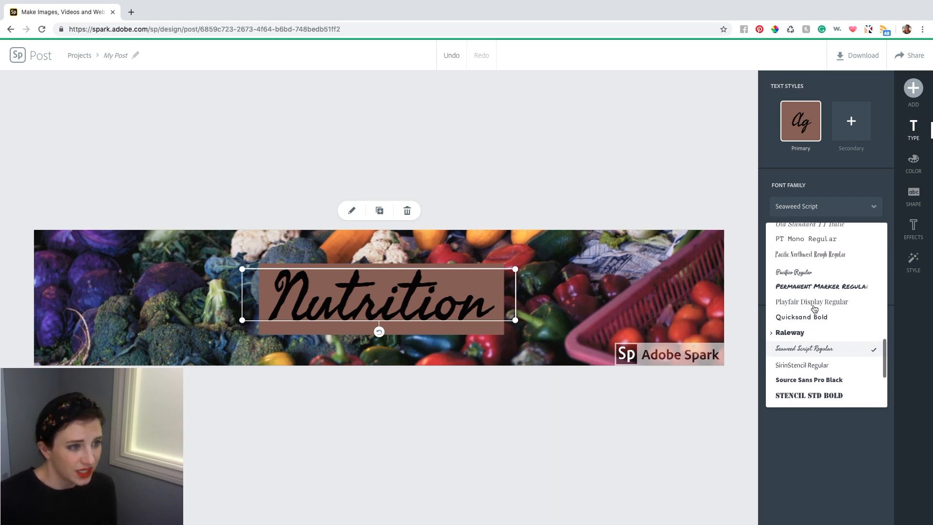
pyautogui.scroll(6, 815, 309)
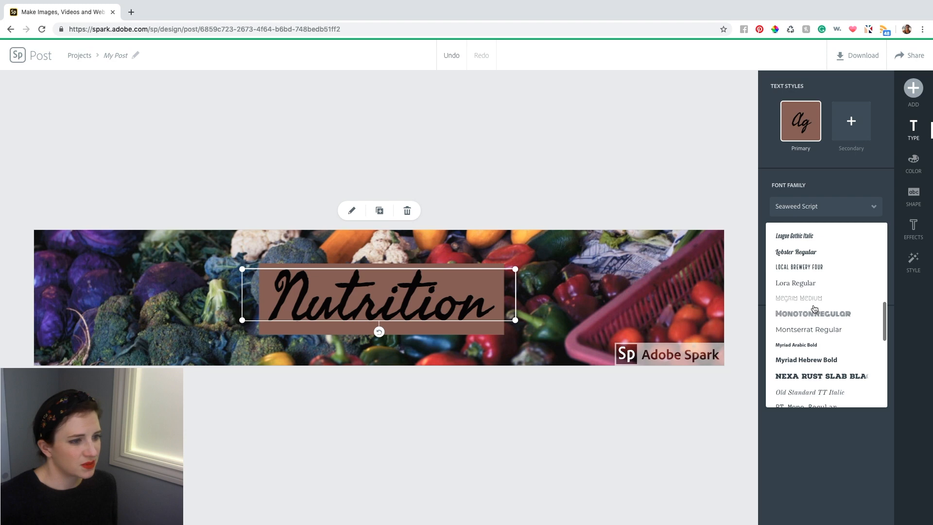
pyautogui.scroll(3, 815, 309)
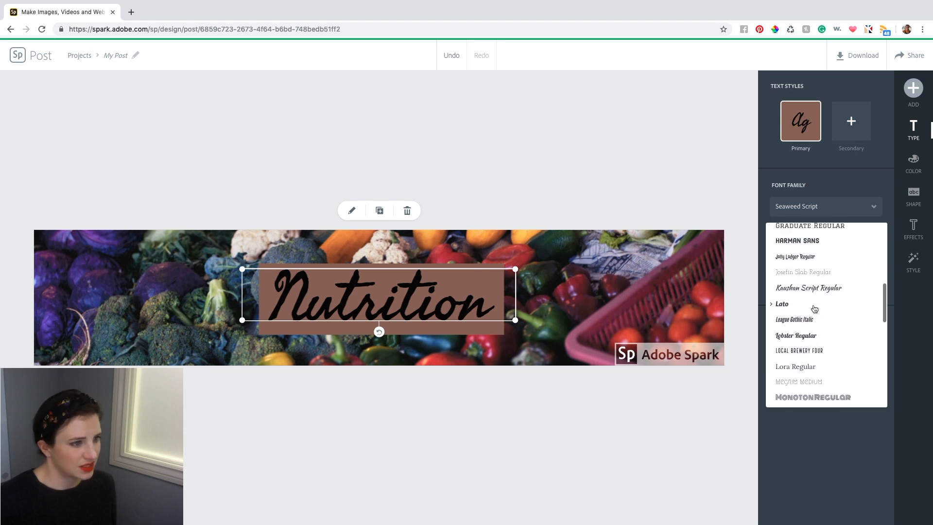
pyautogui.scroll(1, 816, 309)
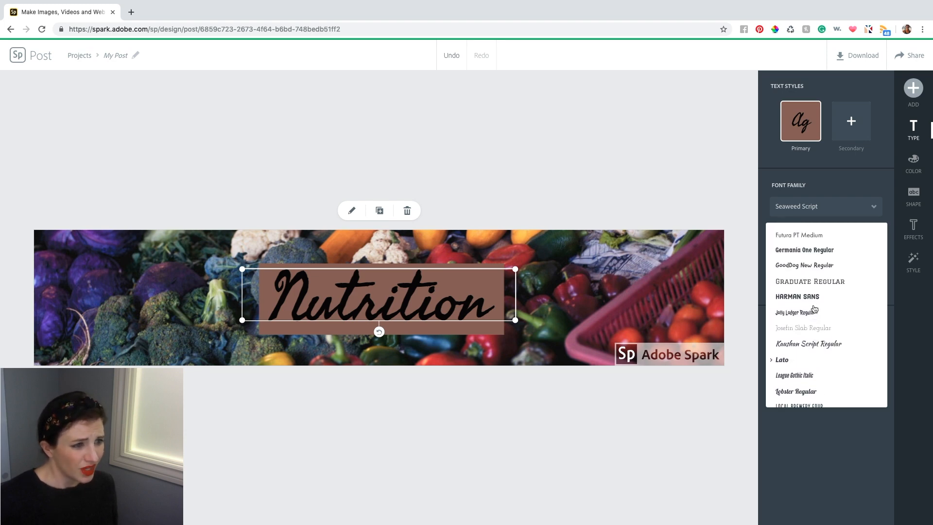
pyautogui.scroll(4, 815, 310)
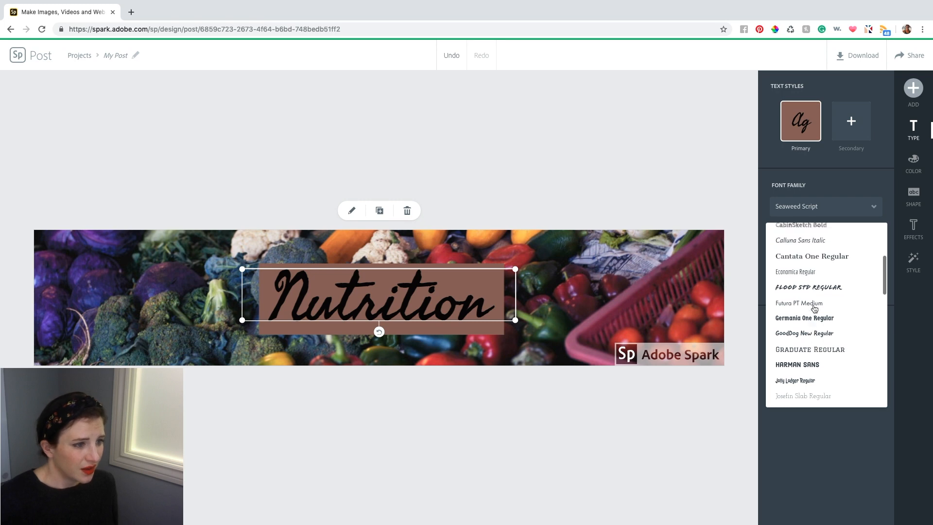
pyautogui.scroll(-6, 815, 309)
pyautogui.scroll(4, 816, 309)
pyautogui.scroll(-1, 814, 308)
pyautogui.click(801, 309)
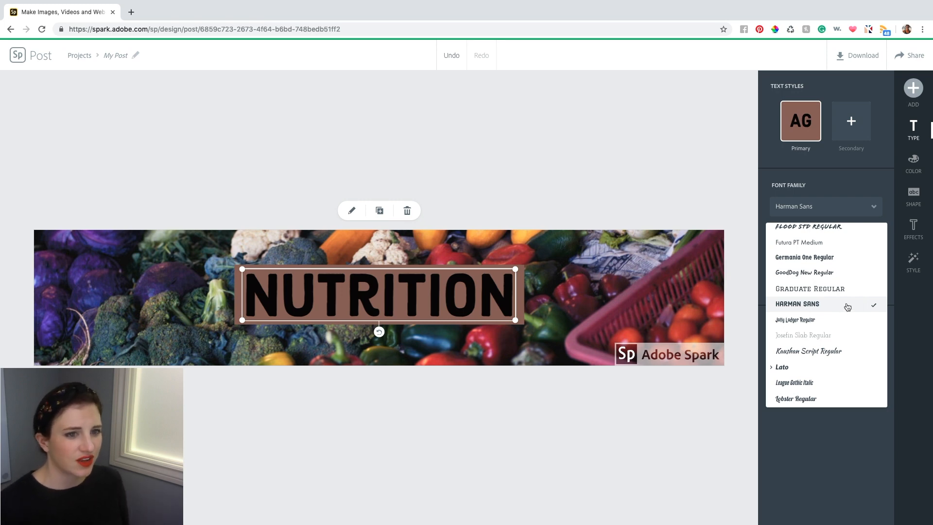
pyautogui.click(846, 185)
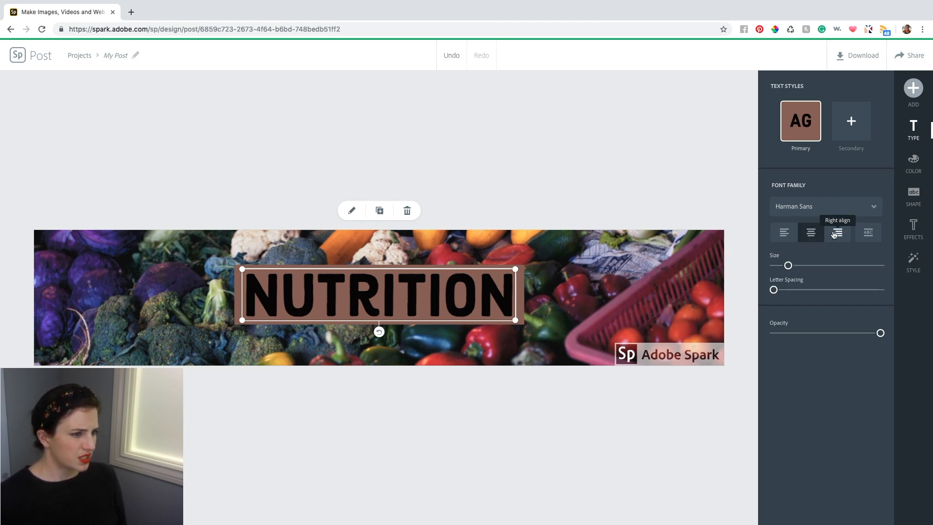
pyautogui.click(872, 238)
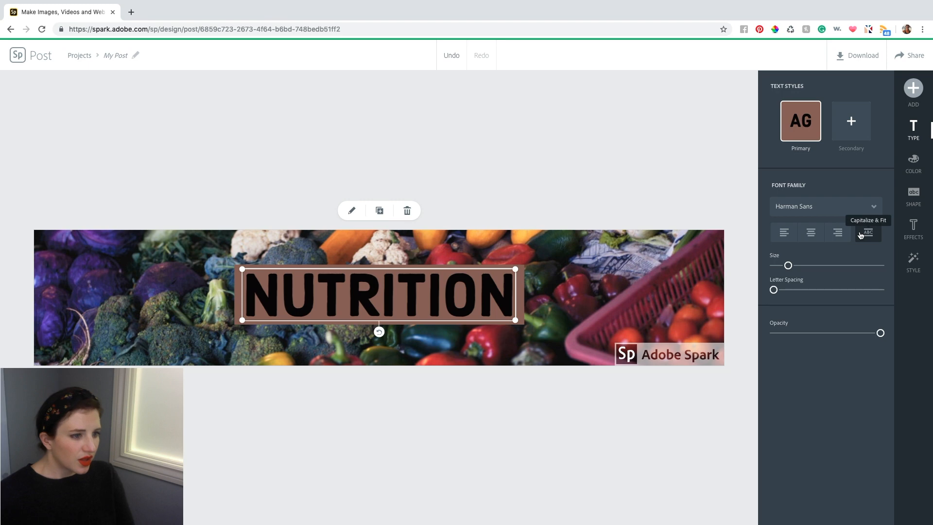
# Try Lato Black Italic on the title, comparing right alignment with Capitalize & Fit
pyautogui.click(846, 206)
pyautogui.click(827, 304)
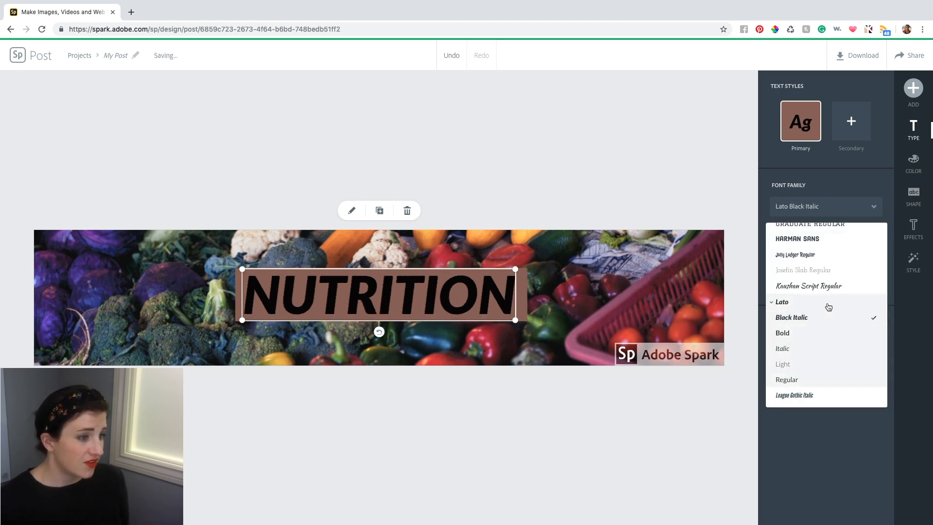
pyautogui.click(827, 202)
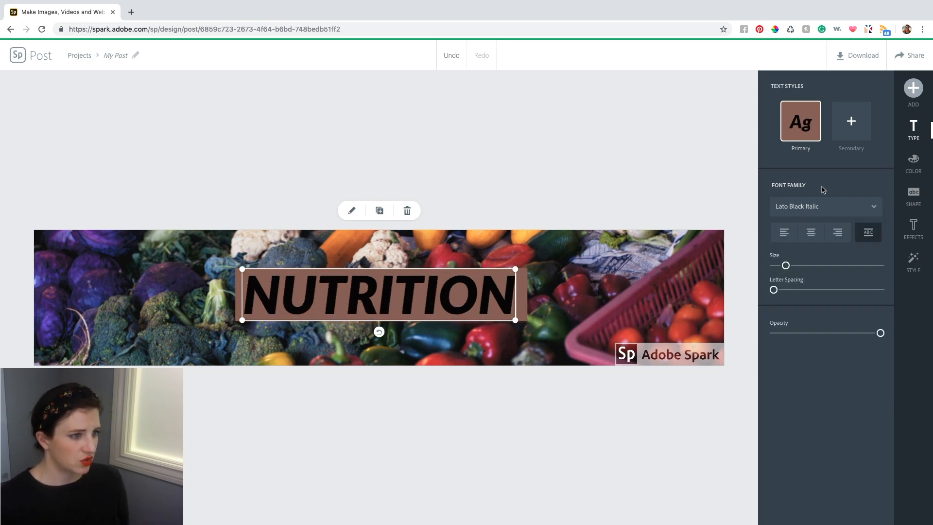
pyautogui.click(834, 238)
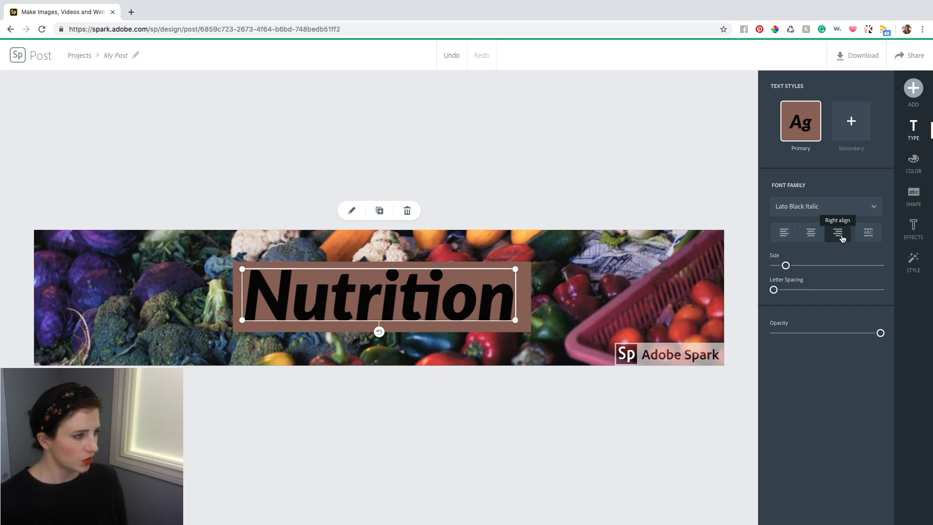
pyautogui.click(869, 237)
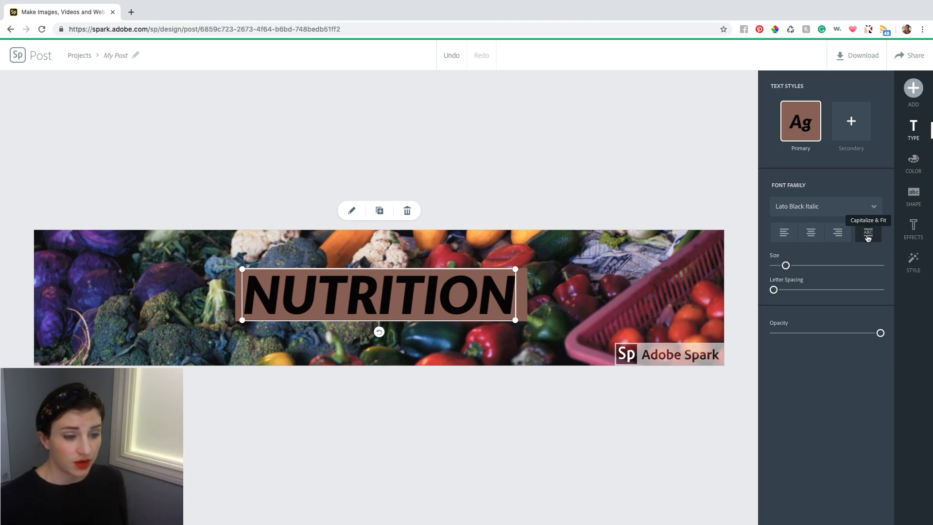
# Switch the title's font back to Harman Sans
pyautogui.click(833, 208)
pyautogui.scroll(3, 832, 285)
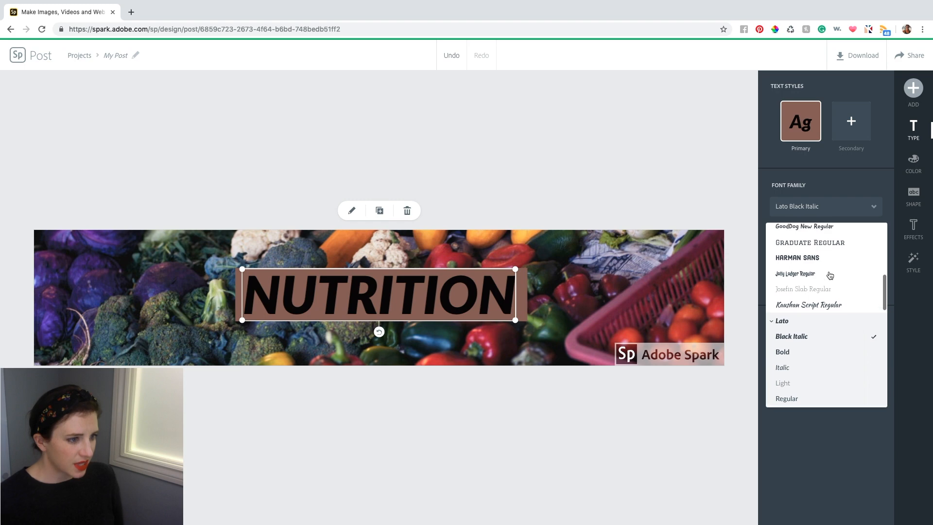
pyautogui.click(822, 283)
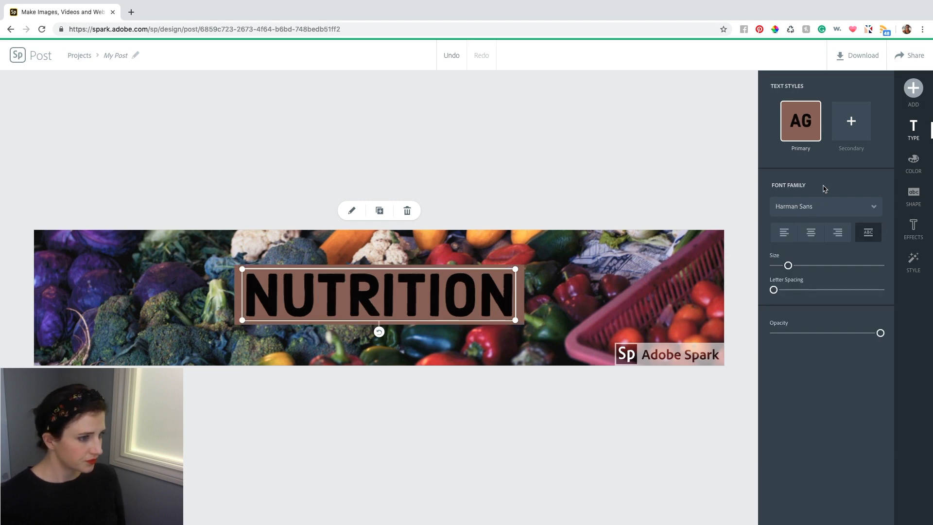
# Enlarge the Nutrition title slightly and recentre it on the banner
pyautogui.moveTo(787, 266); pyautogui.dragTo(789, 266)
pyautogui.moveTo(521, 268); pyautogui.dragTo(533, 267)
pyautogui.moveTo(444, 296)
pyautogui.mouseDown()
pyautogui.moveTo(430, 295)
pyautogui.moveTo(439, 300)
pyautogui.mouseUp()
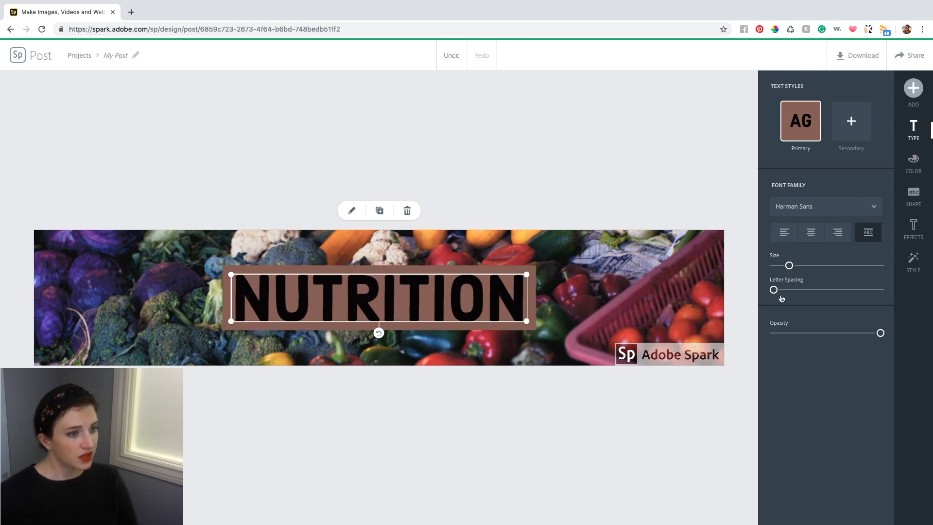
# Widen the Nutrition title's letter spacing slightly
pyautogui.moveTo(775, 292); pyautogui.dragTo(778, 293)
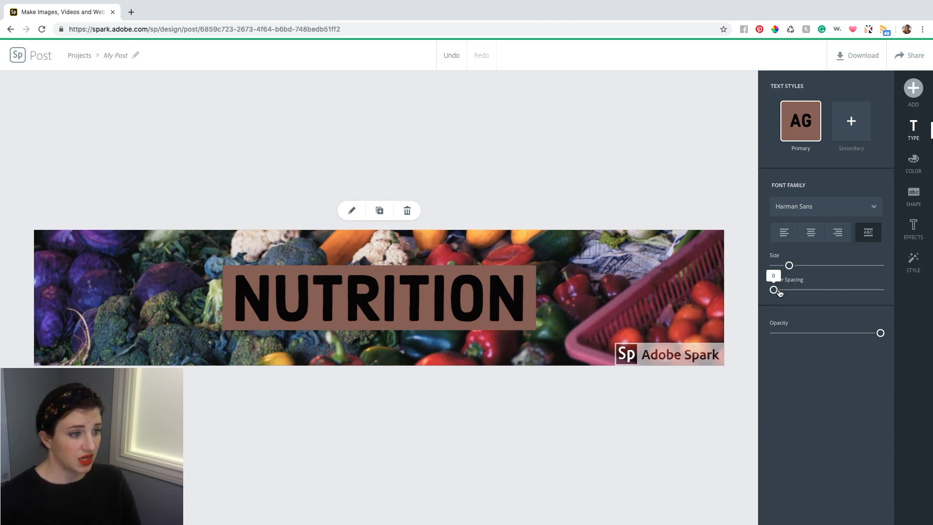
pyautogui.moveTo(778, 290)
pyautogui.mouseDown()
pyautogui.moveTo(883, 290)
pyautogui.moveTo(779, 291)
pyautogui.mouseUp()
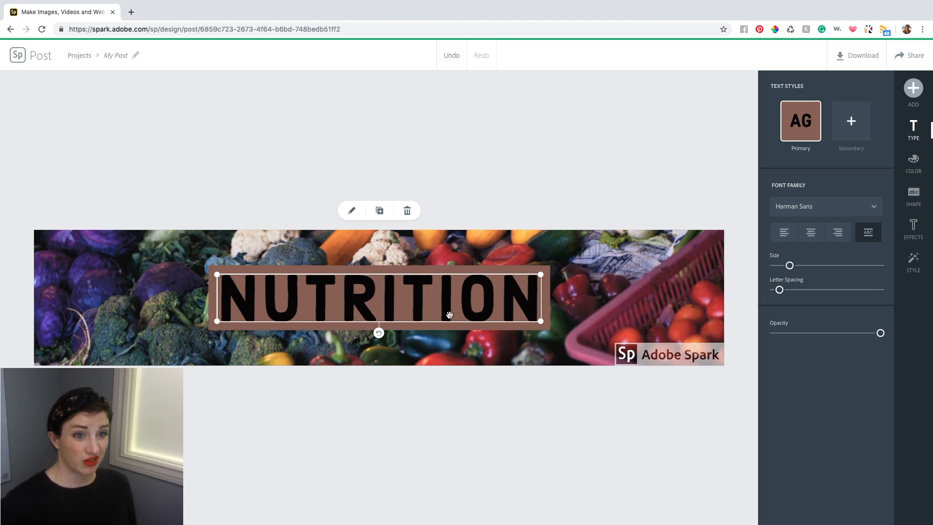
# Examine the suggested and full colour pairings available for the Nutrition title
pyautogui.click(915, 161)
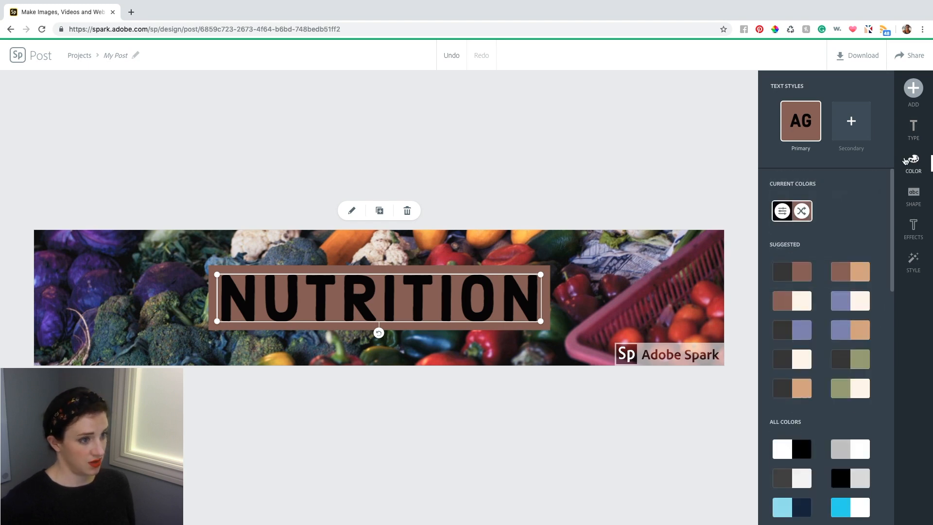
pyautogui.scroll(-2, 851, 229)
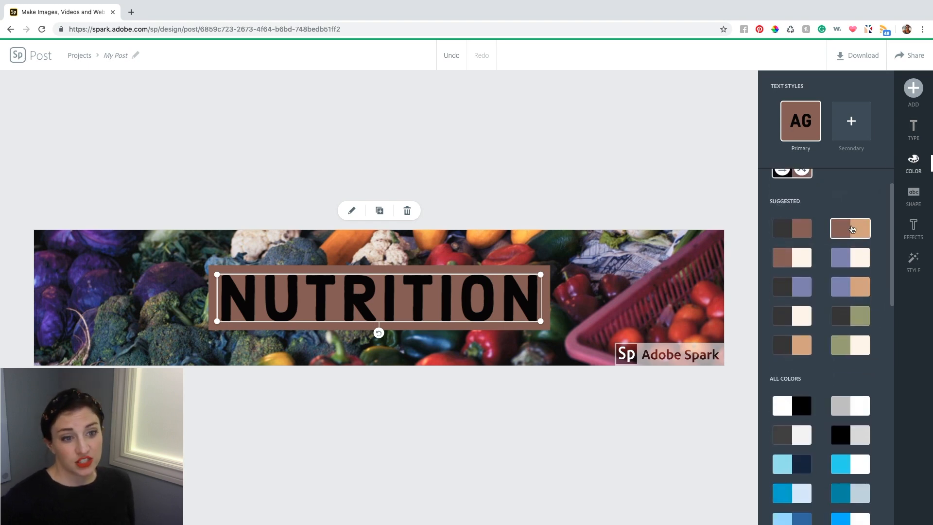
pyautogui.scroll(-1, 826, 262)
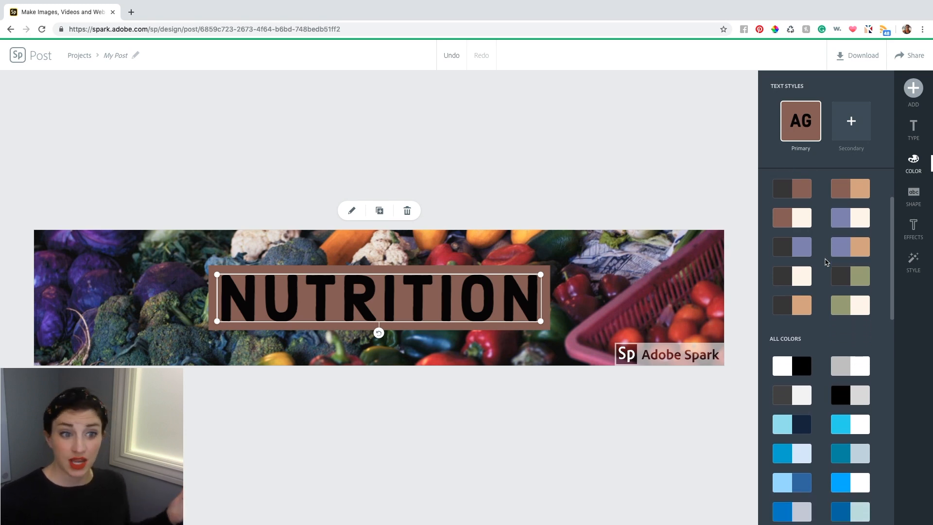
pyautogui.scroll(-3, 825, 262)
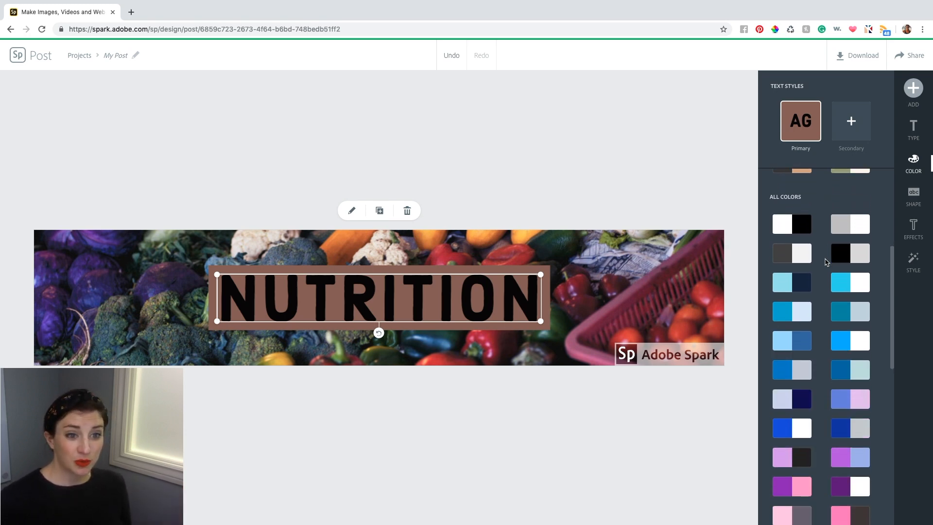
pyautogui.scroll(-5, 825, 263)
pyautogui.scroll(10, 826, 263)
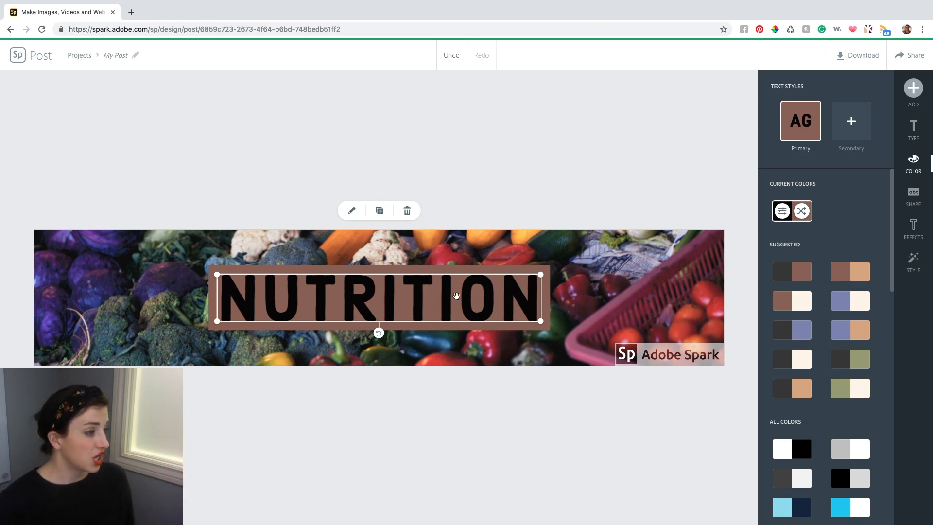
# Try swapping the Nutrition title's text and background colours by shuffling them
pyautogui.click(803, 215)
pyautogui.click(803, 214)
pyautogui.click(803, 214)
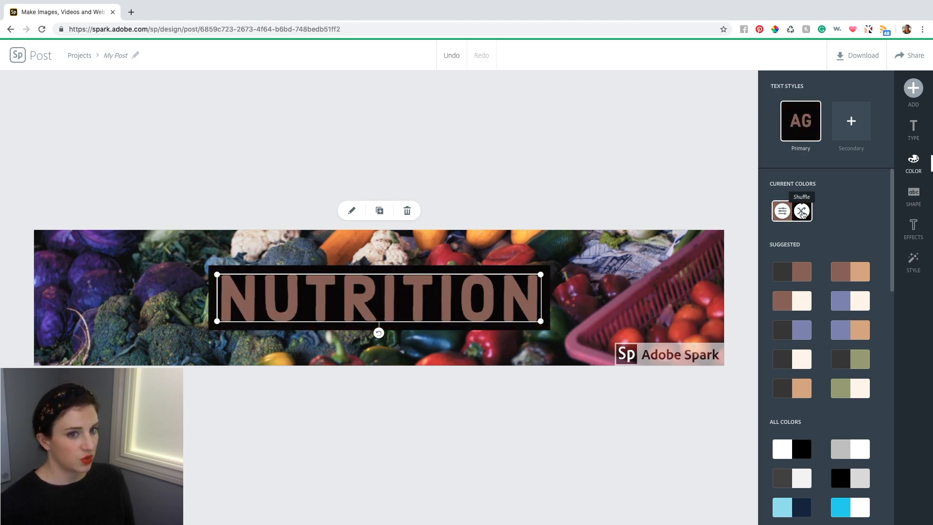
pyautogui.click(803, 214)
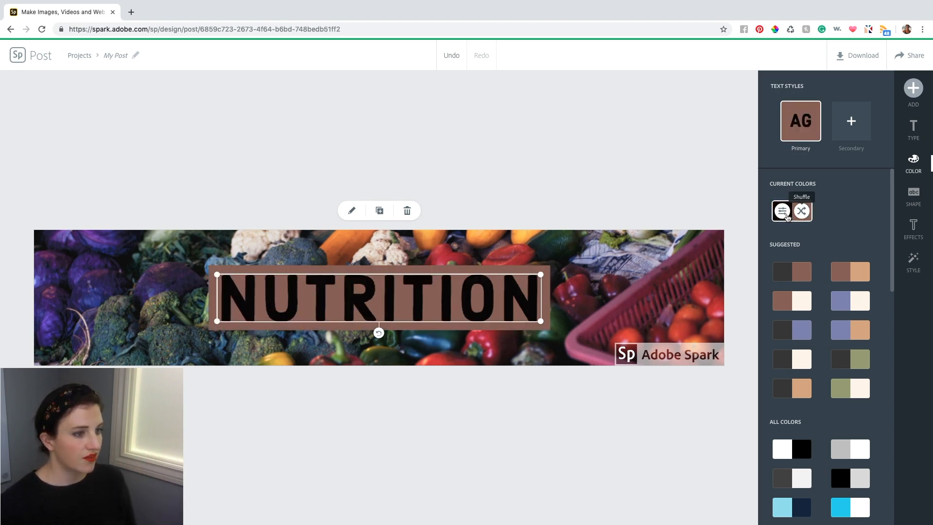
# Replace the title's black with white and shuffle the colours to get brown text on a white background
pyautogui.click(781, 214)
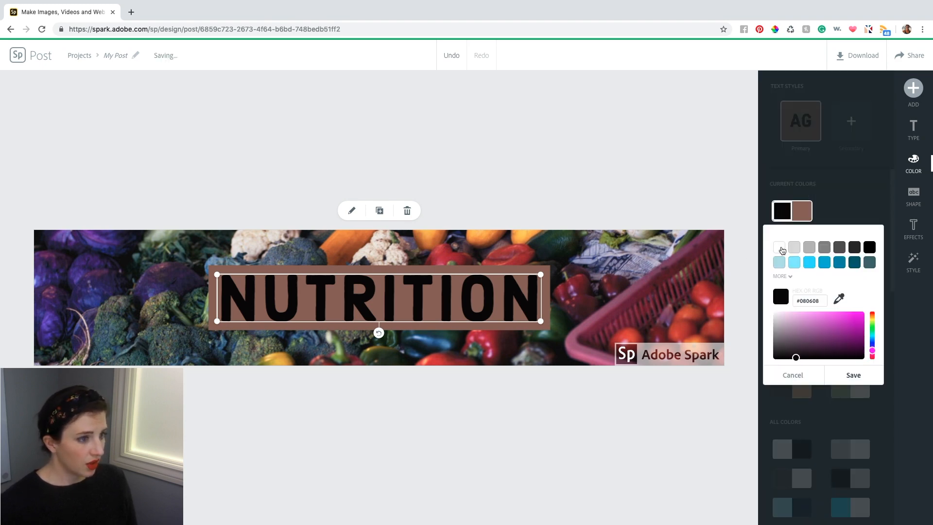
pyautogui.click(781, 249)
pyautogui.click(836, 207)
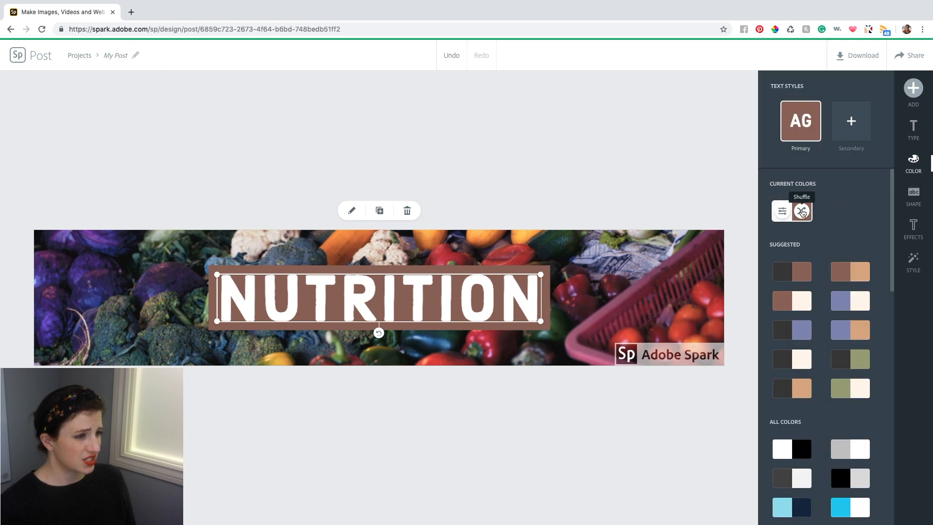
pyautogui.click(803, 214)
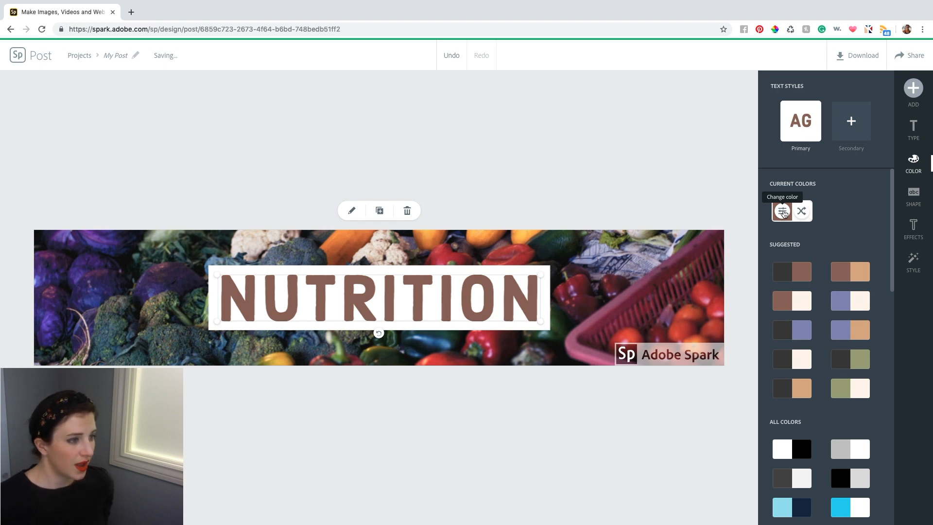
# Recolour the title's text with a deep red sampled from the pepper just below the word
pyautogui.click(784, 214)
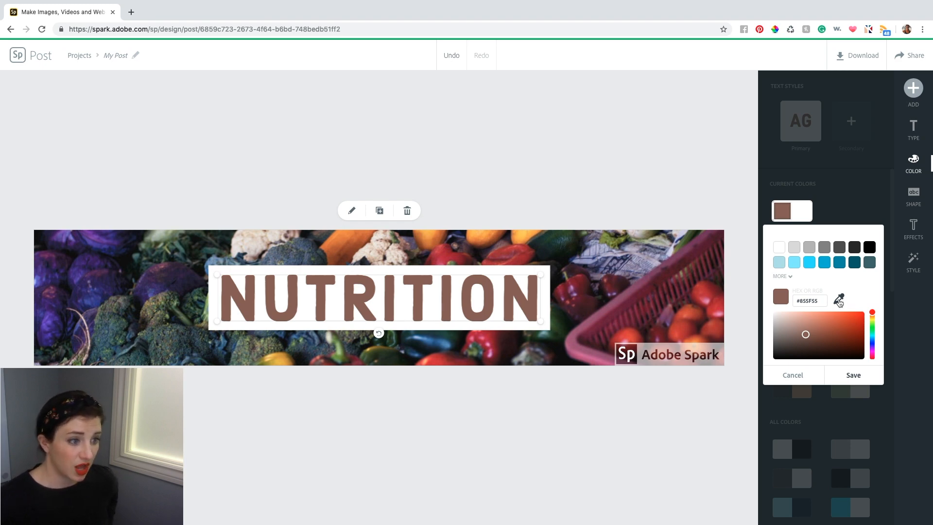
pyautogui.click(840, 300)
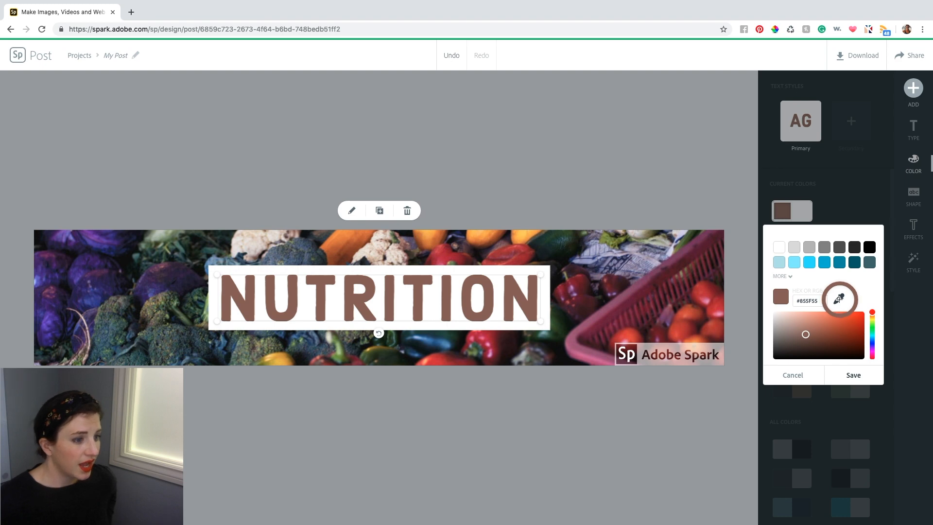
pyautogui.click(576, 301)
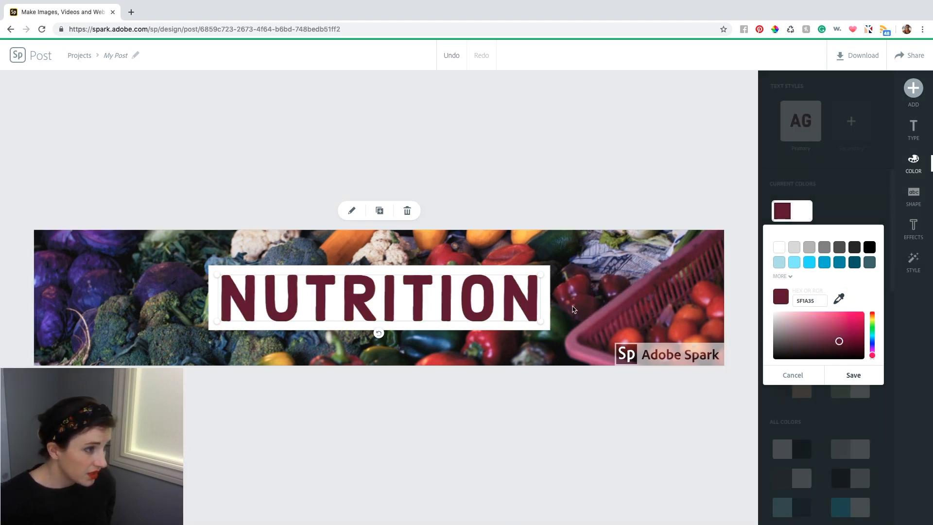
pyautogui.click(837, 299)
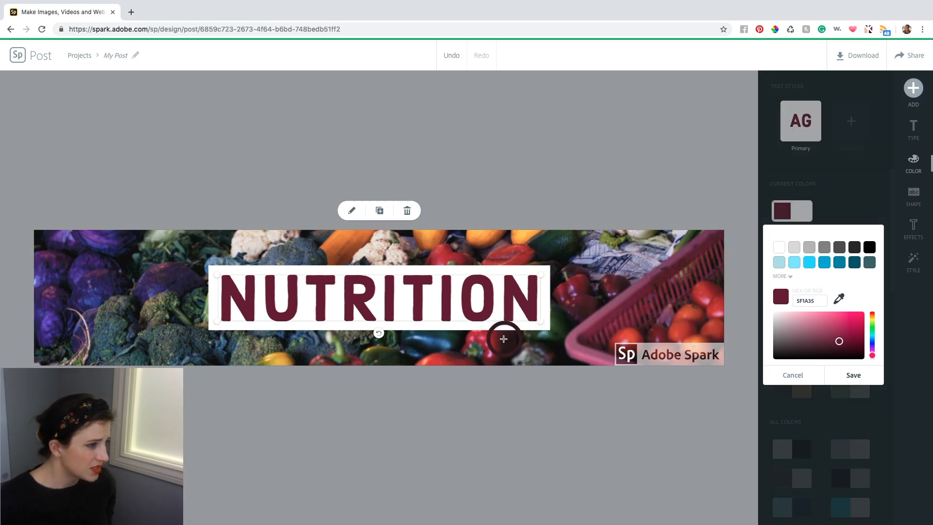
pyautogui.click(494, 340)
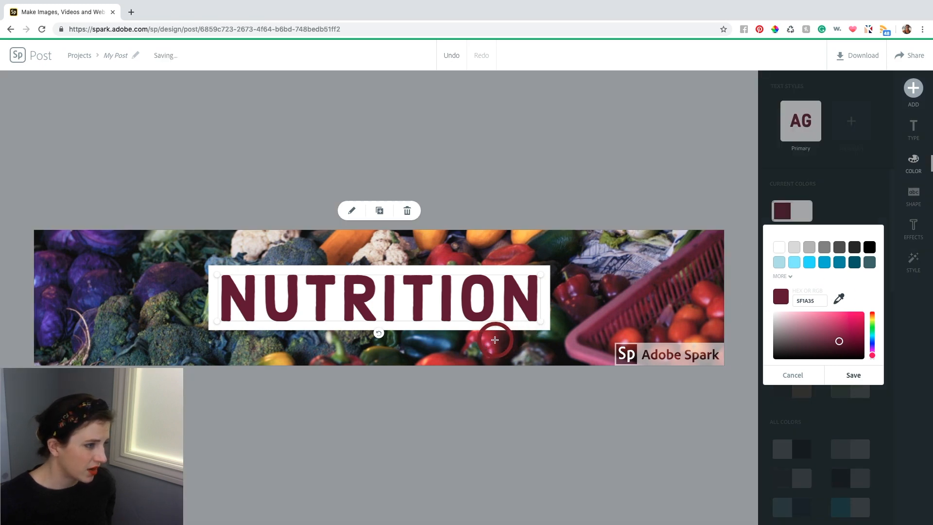
pyautogui.click(573, 167)
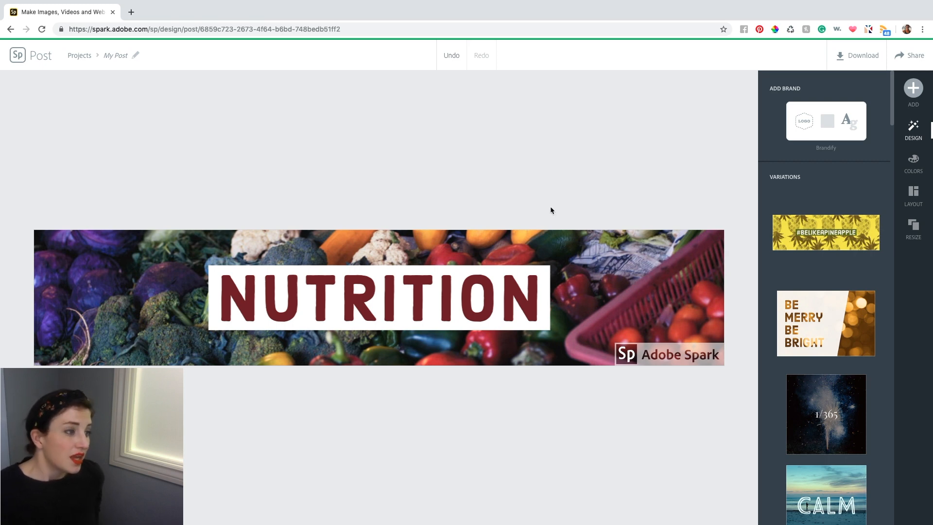
# Change the Nutrition title's background shape to the rough-edged brushed block and reduce its padding slightly
pyautogui.click(496, 273)
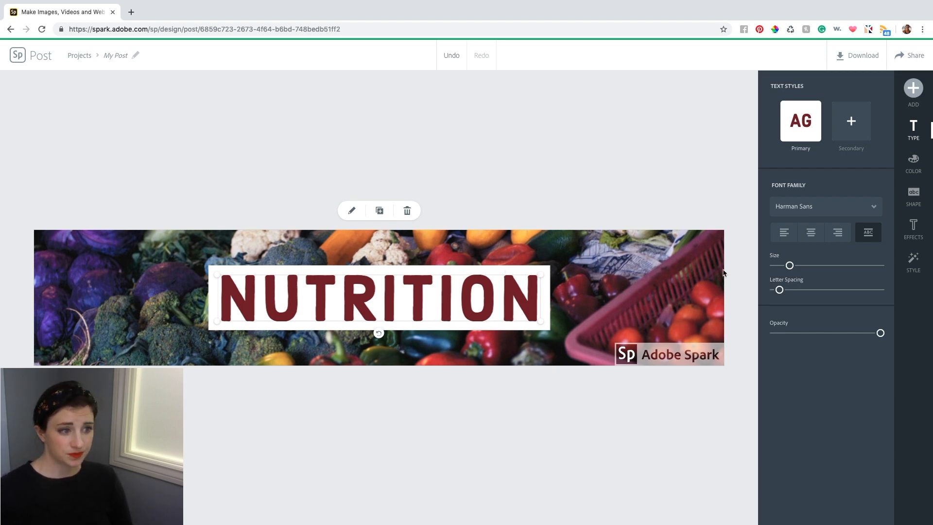
pyautogui.click(913, 195)
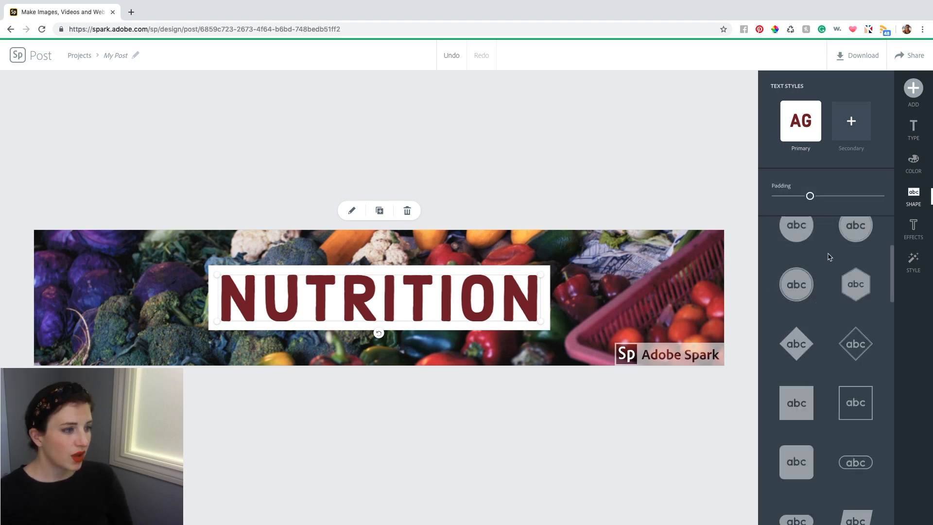
pyautogui.scroll(-1, 830, 258)
pyautogui.scroll(-5, 830, 258)
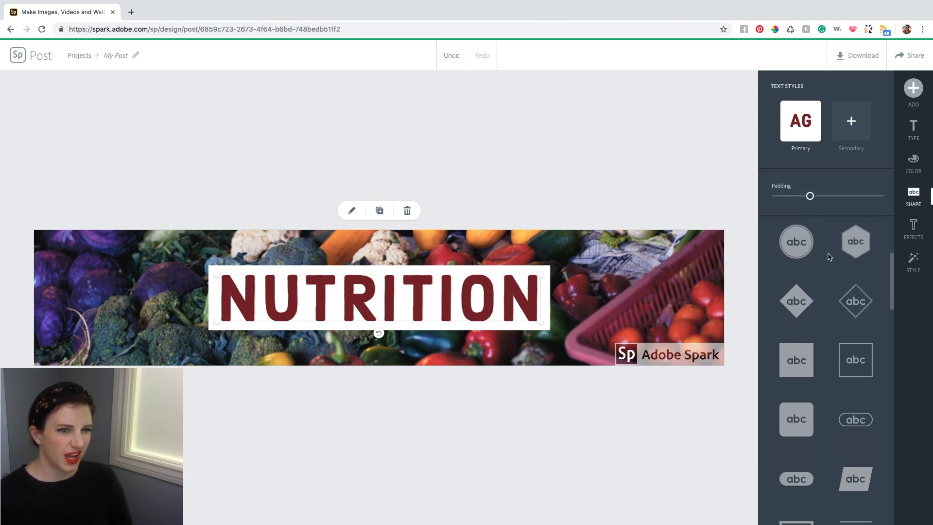
pyautogui.scroll(-6, 829, 258)
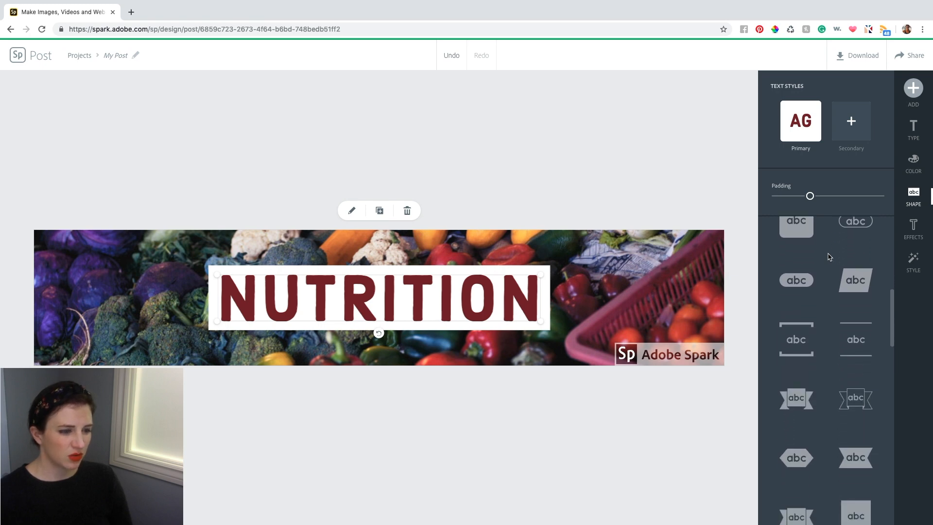
pyautogui.scroll(-14, 830, 257)
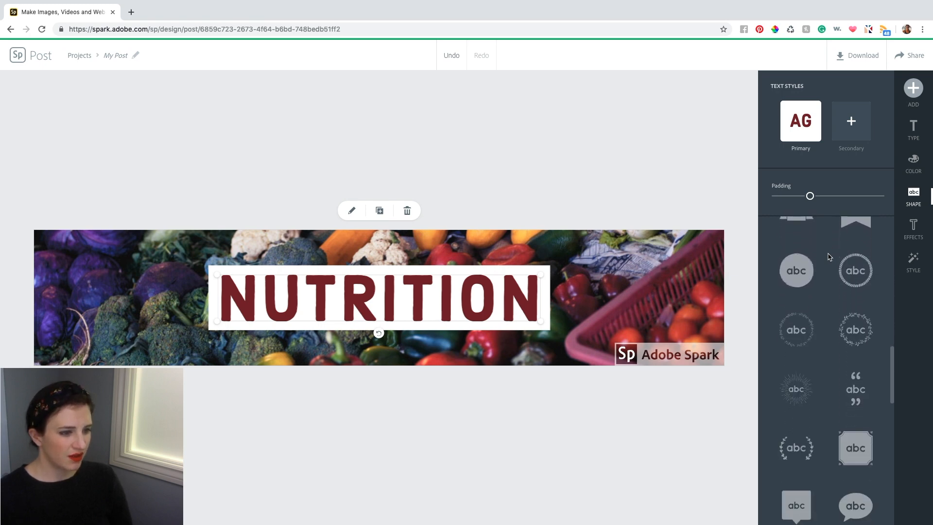
pyautogui.scroll(20, 829, 257)
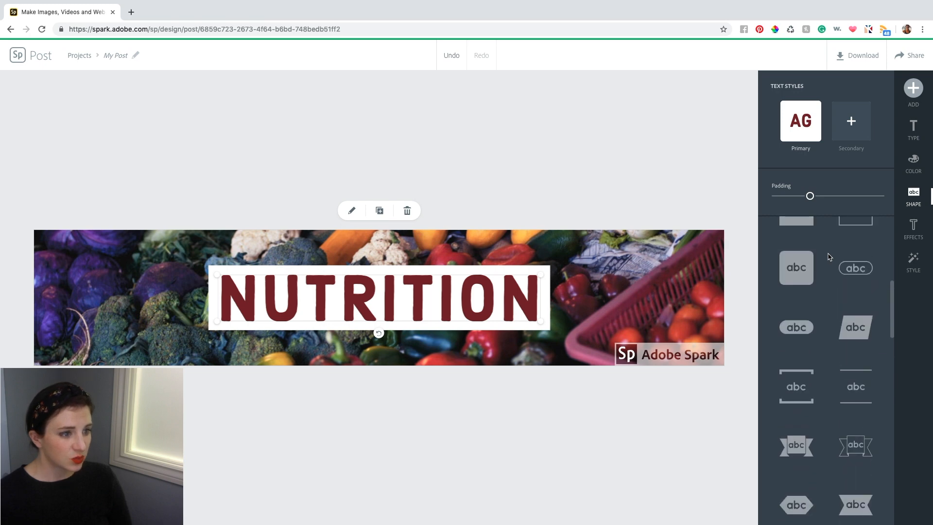
pyautogui.scroll(-8, 829, 258)
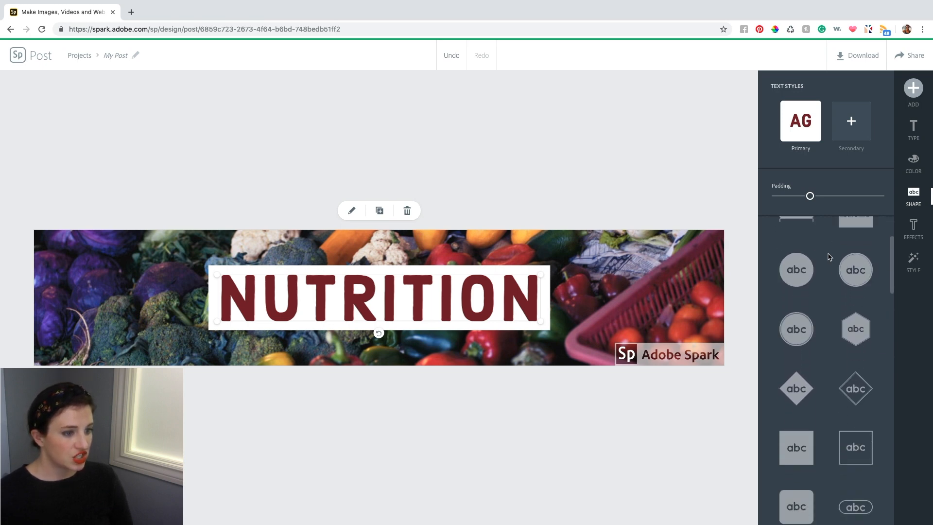
pyautogui.scroll(-12, 830, 257)
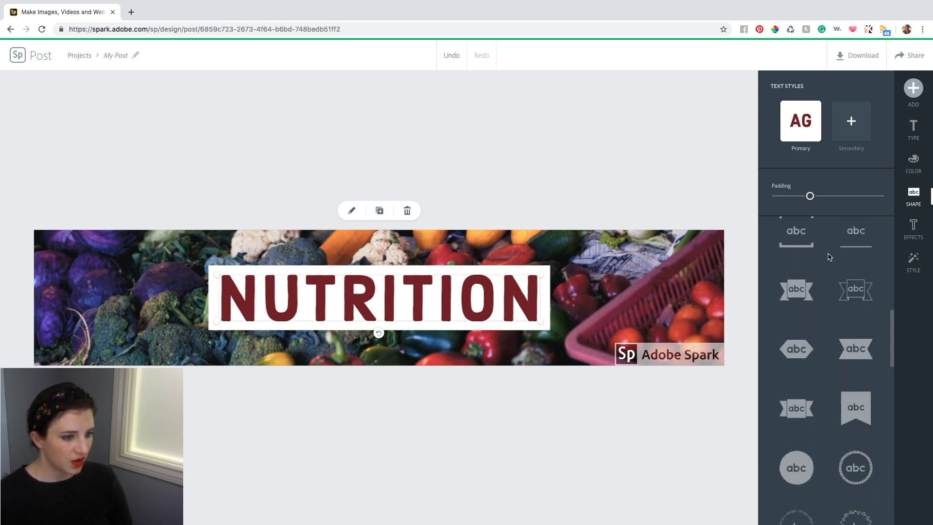
pyautogui.scroll(-10, 830, 257)
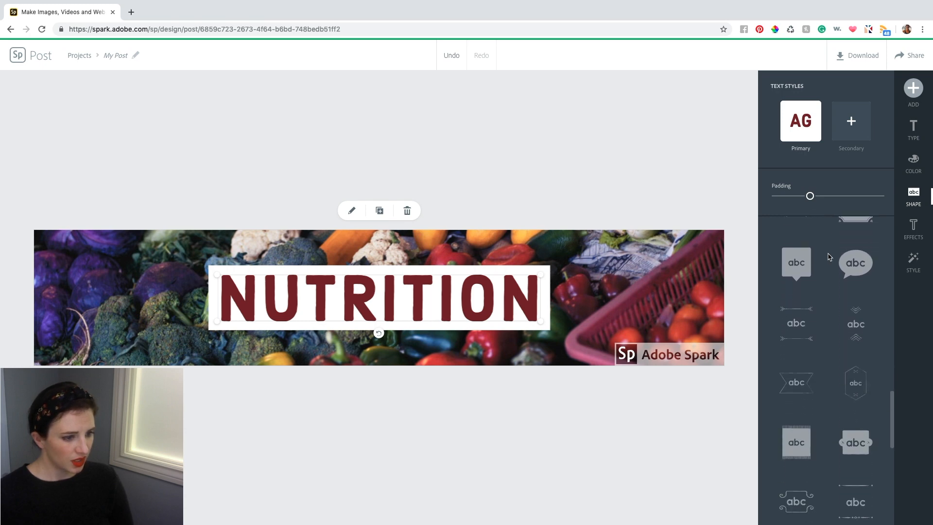
pyautogui.scroll(-2, 829, 258)
pyautogui.click(862, 344)
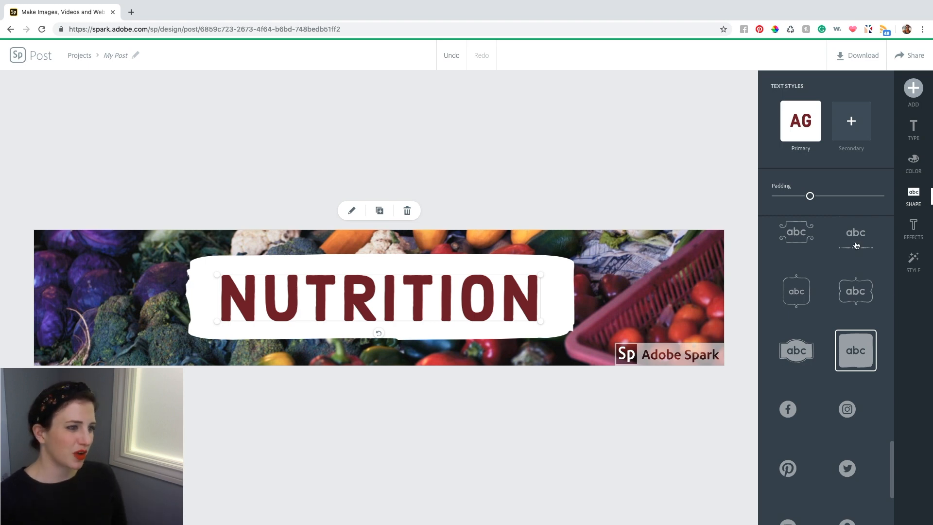
pyautogui.moveTo(811, 197); pyautogui.dragTo(795, 199)
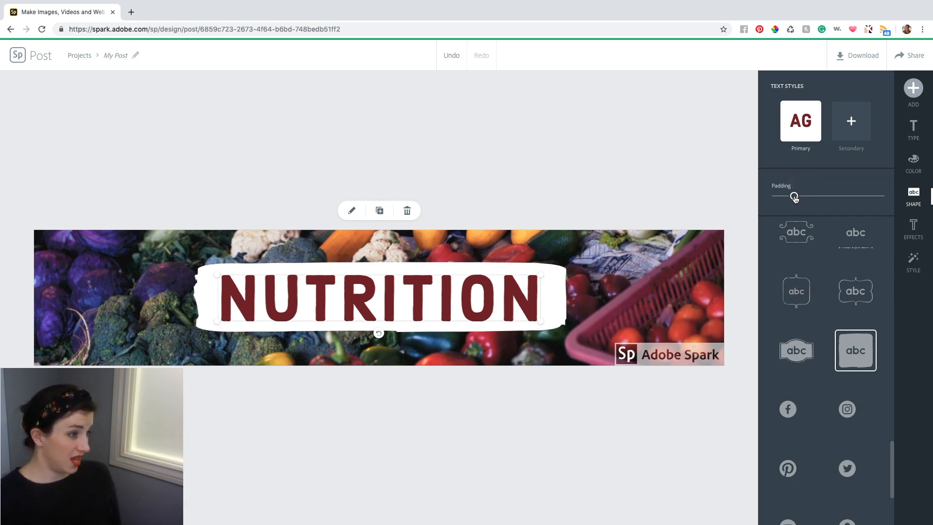
# Lower the opacity of the title's white background shape so it is partly see-through
pyautogui.click(915, 131)
pyautogui.moveTo(881, 335); pyautogui.dragTo(851, 339)
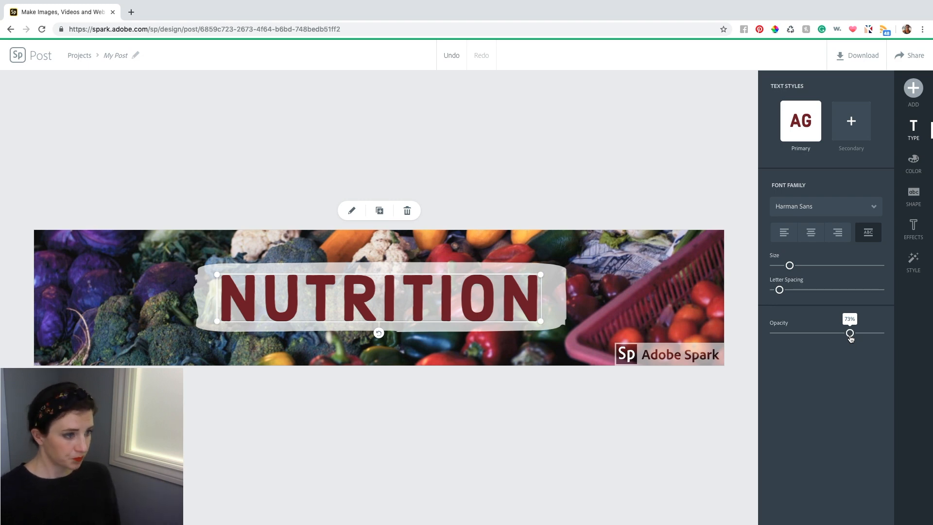
pyautogui.moveTo(850, 339); pyautogui.dragTo(762, 339)
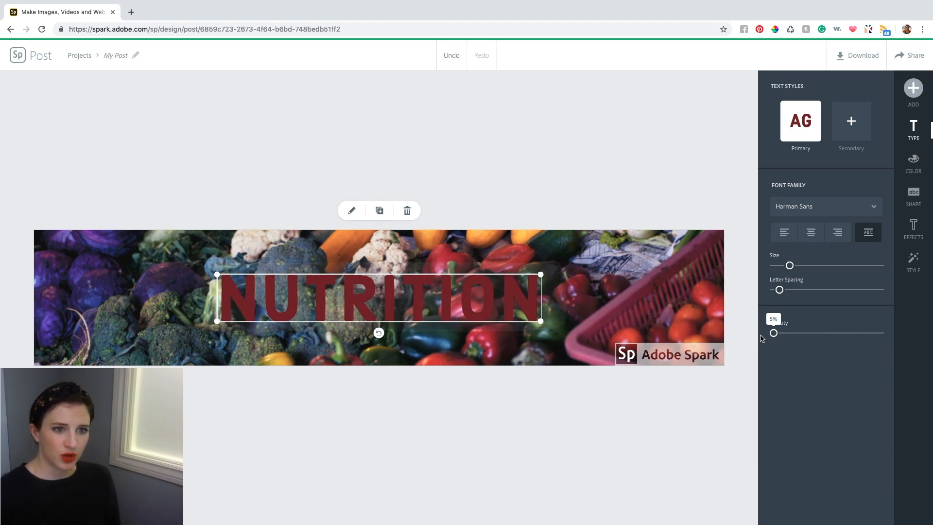
pyautogui.moveTo(762, 339); pyautogui.dragTo(843, 336)
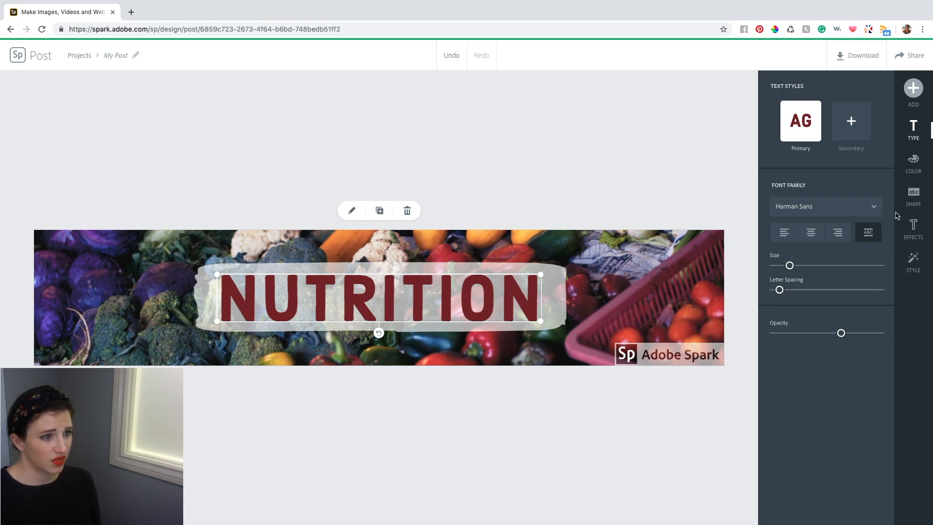
# Try the Cutout text effect on the Nutrition title and undo it
pyautogui.click(915, 227)
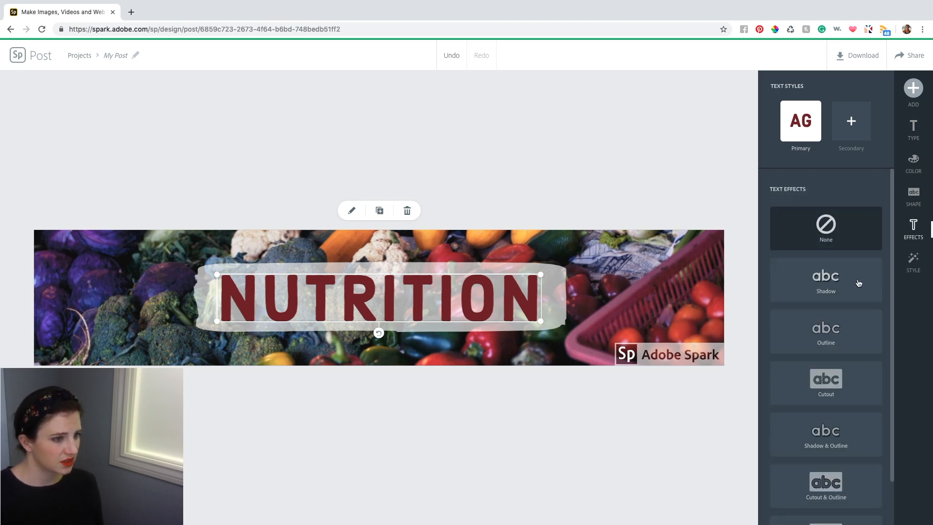
pyautogui.scroll(-1, 858, 283)
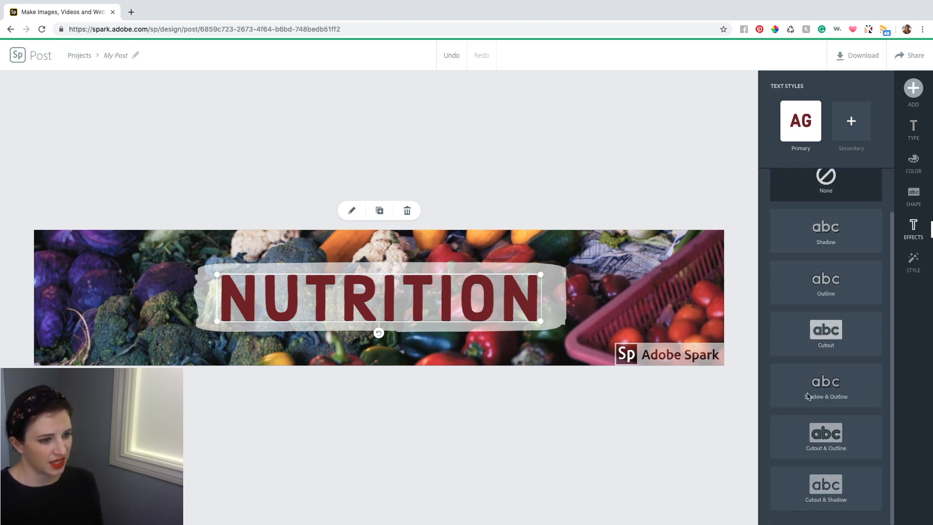
pyautogui.click(850, 335)
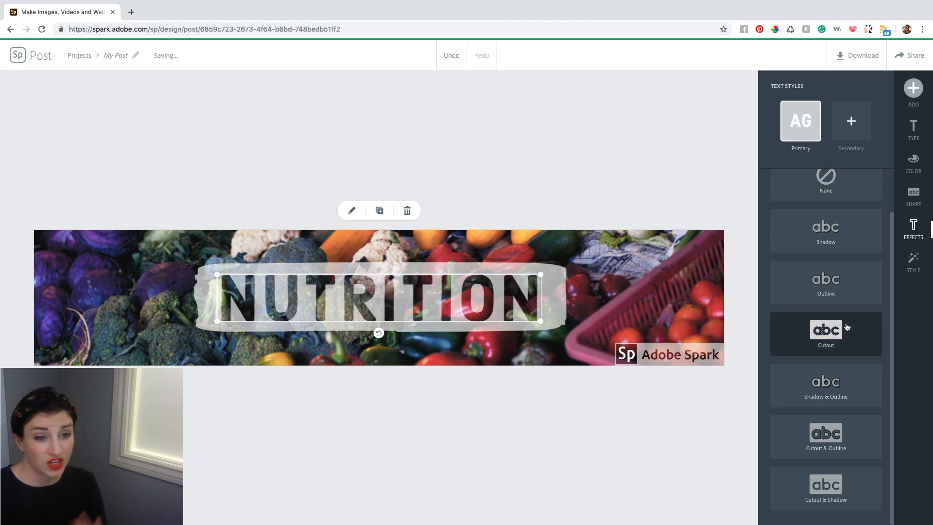
pyautogui.click(452, 57)
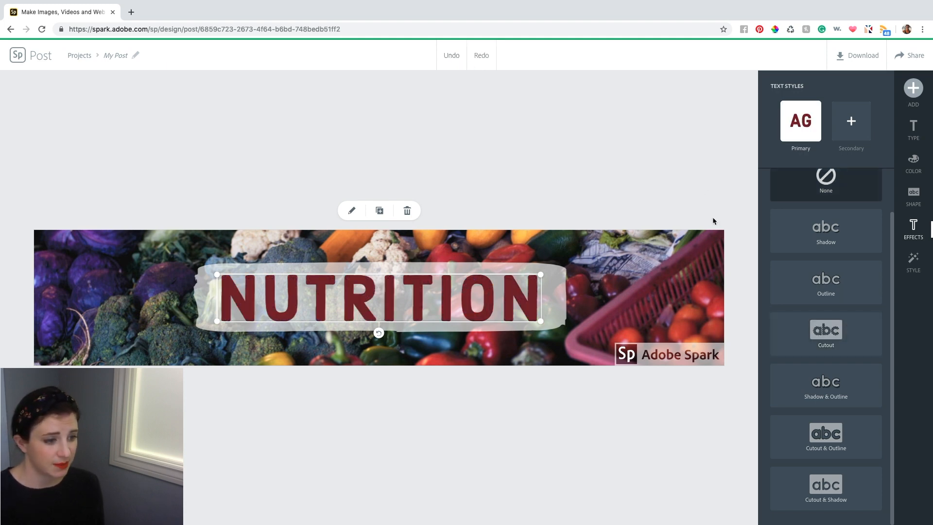
# Try a suggested style on the Nutrition title and return it to its original styling
pyautogui.click(914, 262)
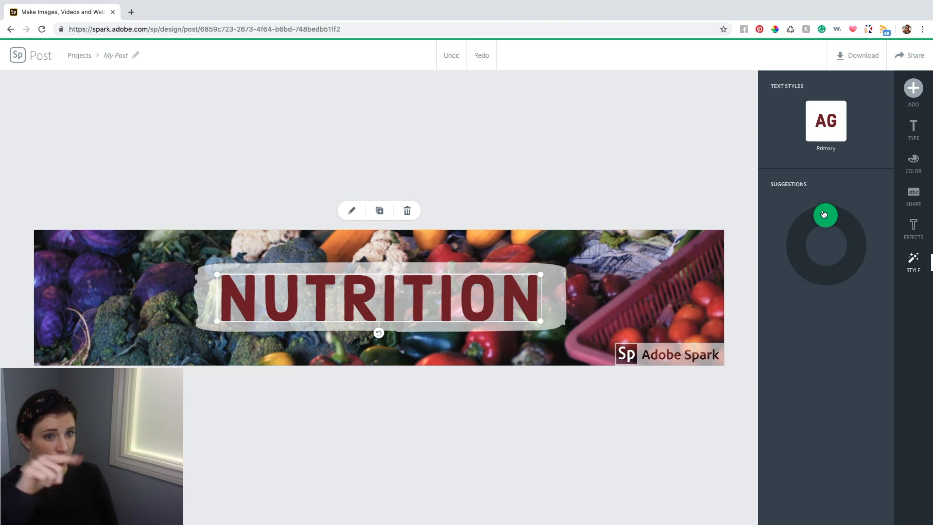
pyautogui.moveTo(824, 214)
pyautogui.mouseDown()
pyautogui.moveTo(840, 220)
pyautogui.moveTo(854, 247)
pyautogui.moveTo(844, 268)
pyautogui.moveTo(818, 281)
pyautogui.moveTo(801, 263)
pyautogui.moveTo(813, 227)
pyautogui.mouseUp()
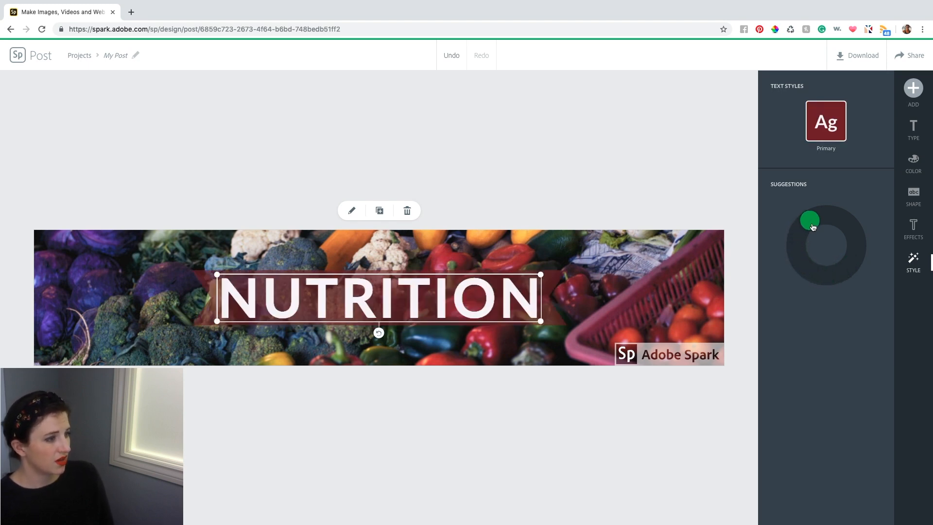
pyautogui.moveTo(813, 227)
pyautogui.mouseDown()
pyautogui.moveTo(817, 274)
pyautogui.moveTo(850, 257)
pyautogui.moveTo(845, 235)
pyautogui.moveTo(827, 232)
pyautogui.mouseUp()
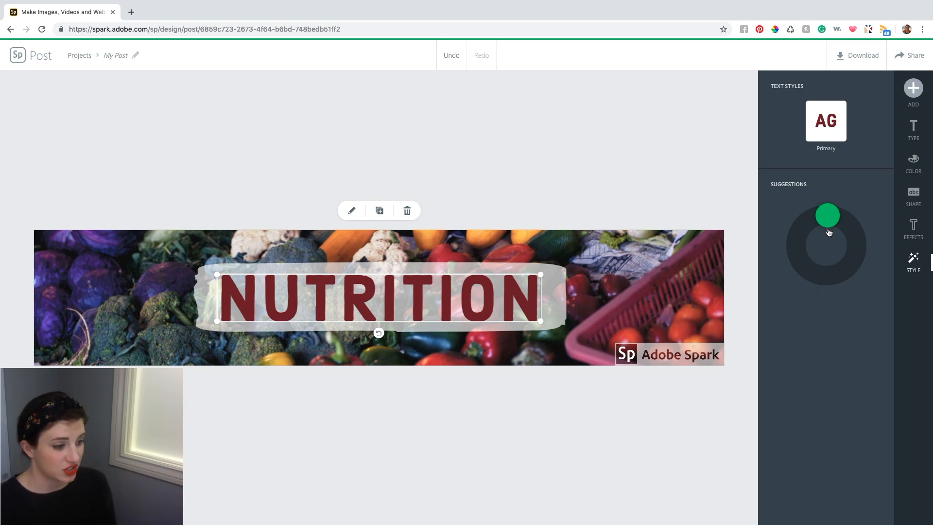
pyautogui.click(631, 142)
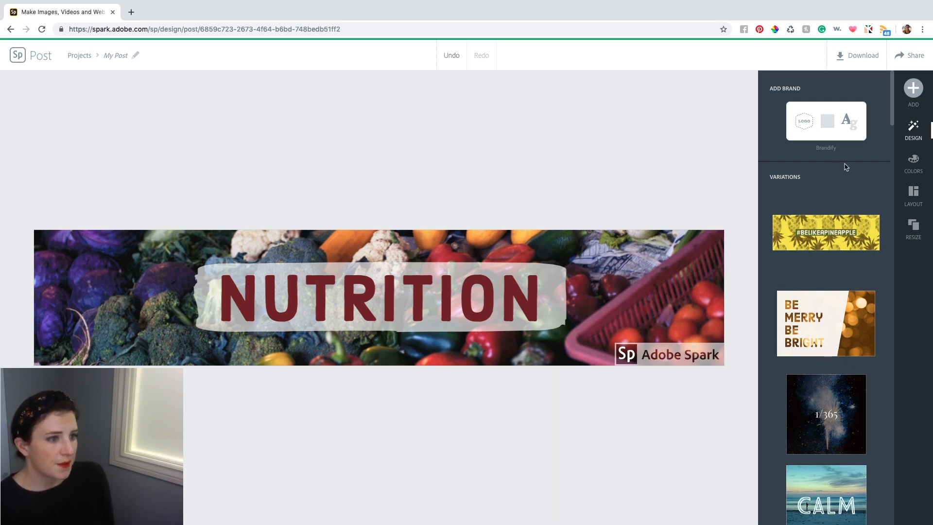
# Look through the decorative, modern, bold and elegant colour palettes and the design variations for the banner
pyautogui.click(913, 162)
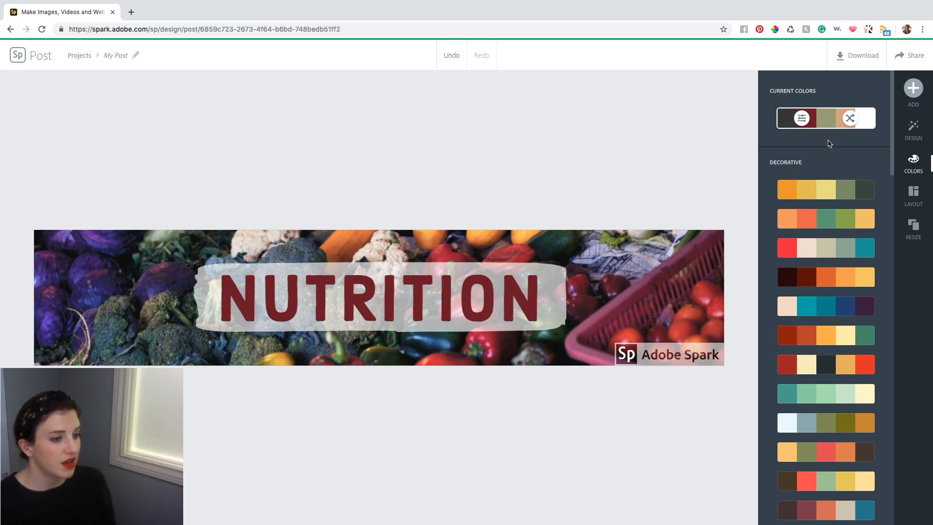
pyautogui.scroll(-15, 882, 213)
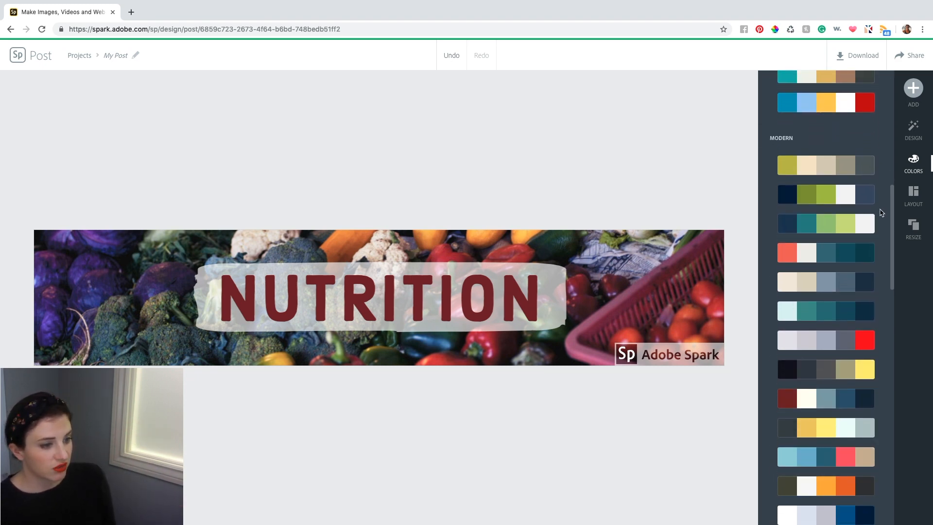
pyautogui.scroll(-15, 882, 212)
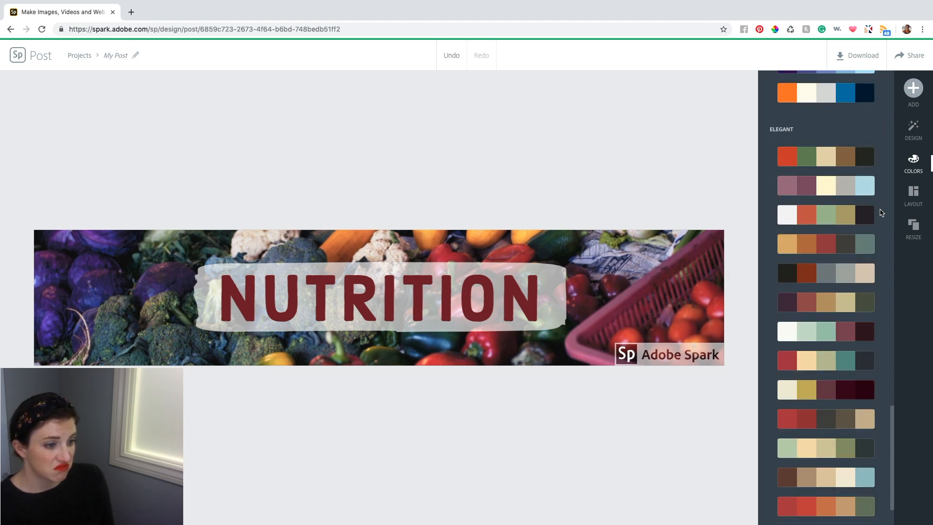
pyautogui.scroll(10, 881, 213)
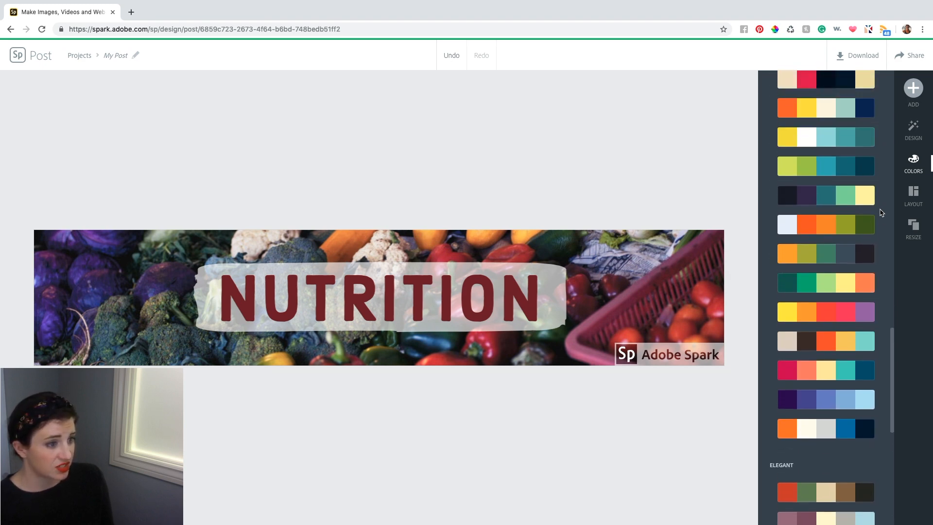
pyautogui.scroll(4, 882, 213)
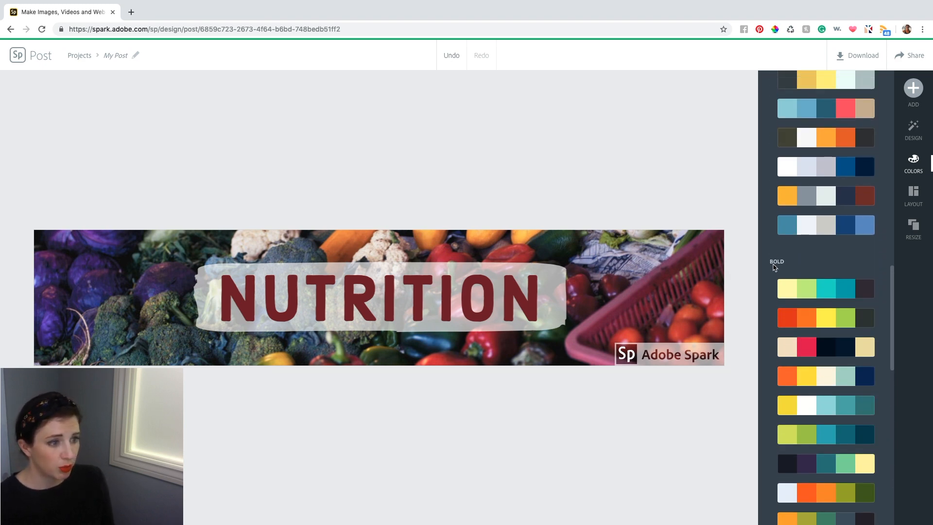
pyautogui.scroll(6, 801, 265)
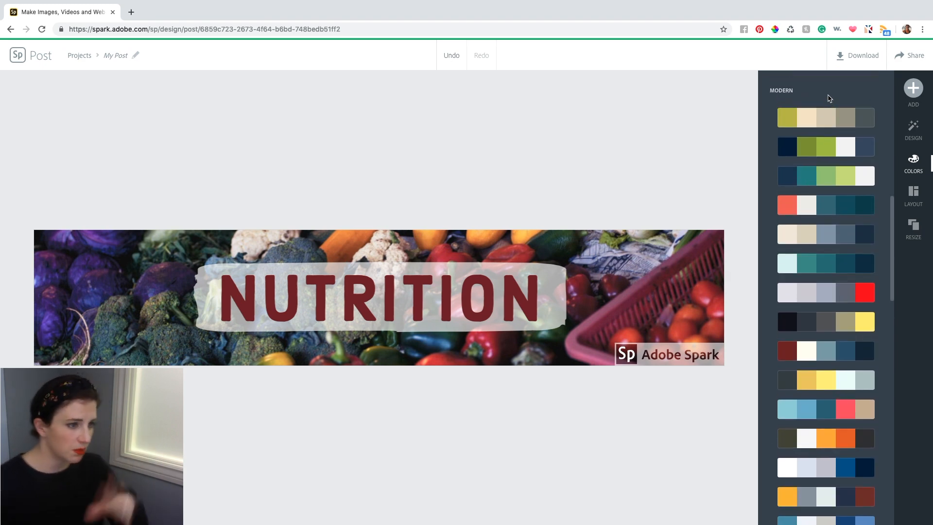
pyautogui.scroll(2, 829, 98)
pyautogui.scroll(10, 830, 99)
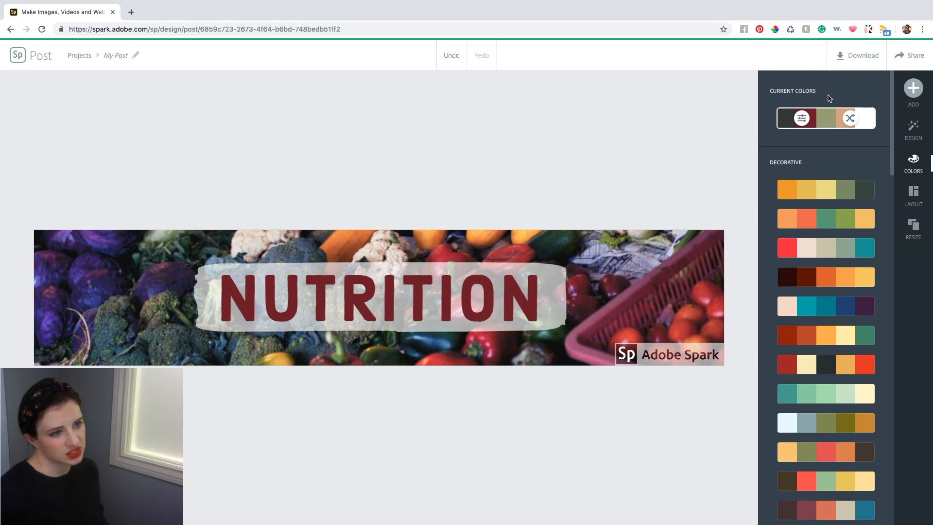
pyautogui.click(913, 129)
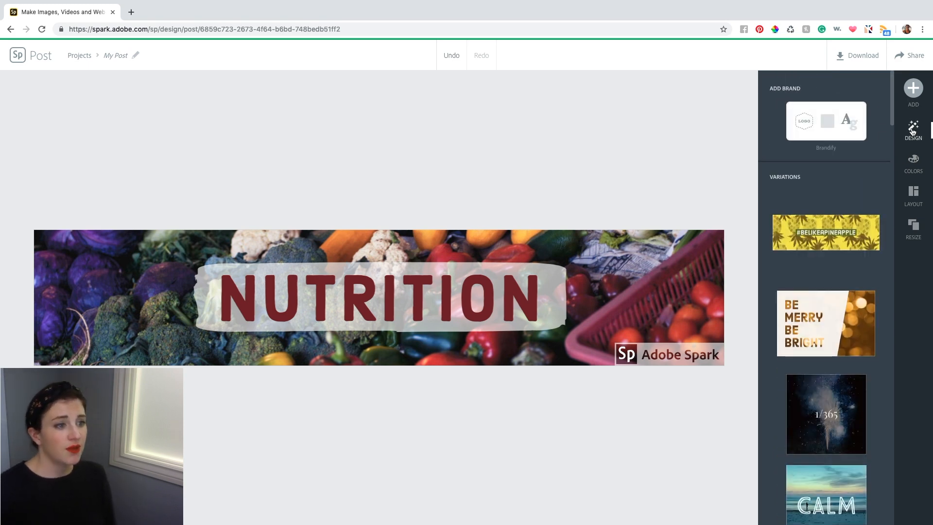
pyautogui.scroll(-3, 828, 306)
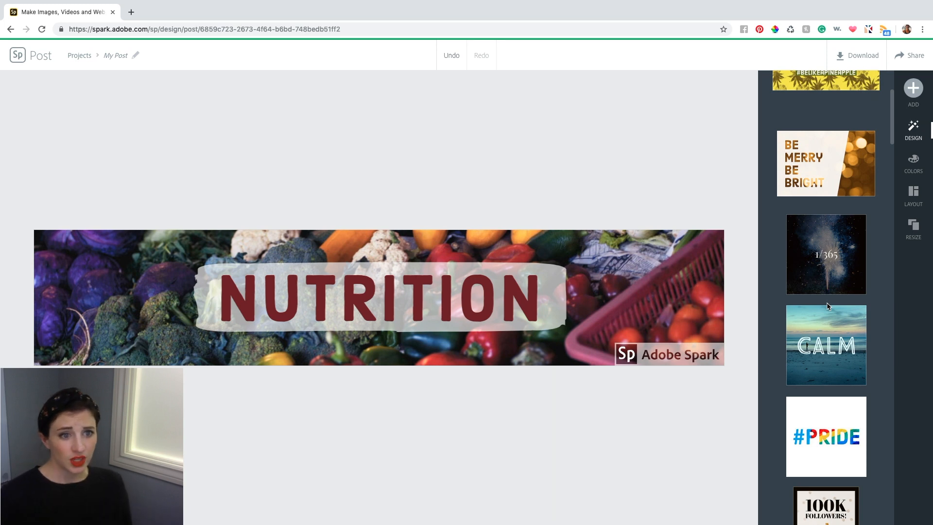
# Try a border of about 7 around the banner and remove it
pyautogui.click(915, 198)
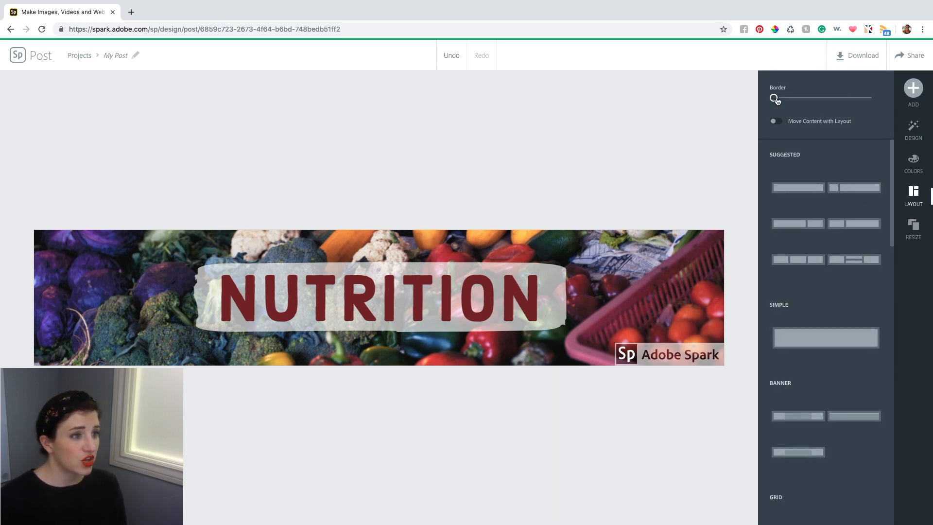
pyautogui.moveTo(774, 97); pyautogui.dragTo(783, 99)
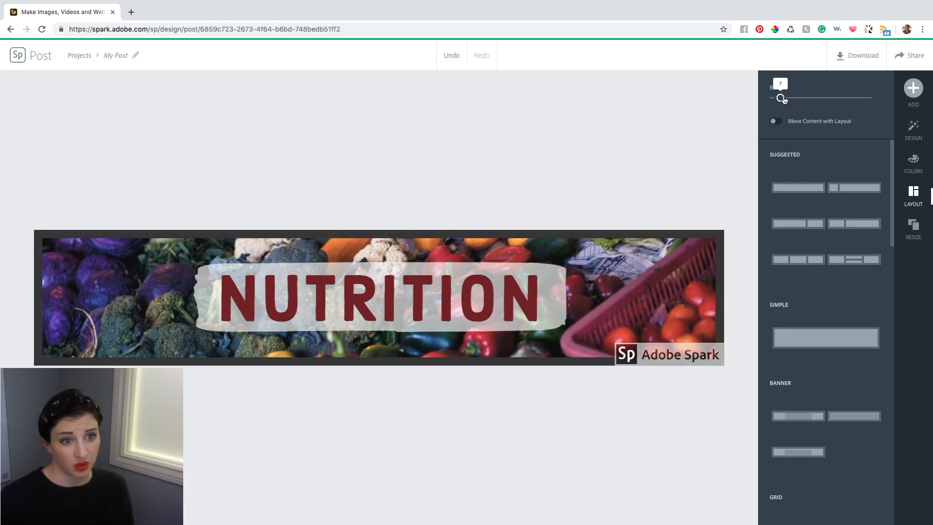
pyautogui.moveTo(782, 99); pyautogui.dragTo(773, 98)
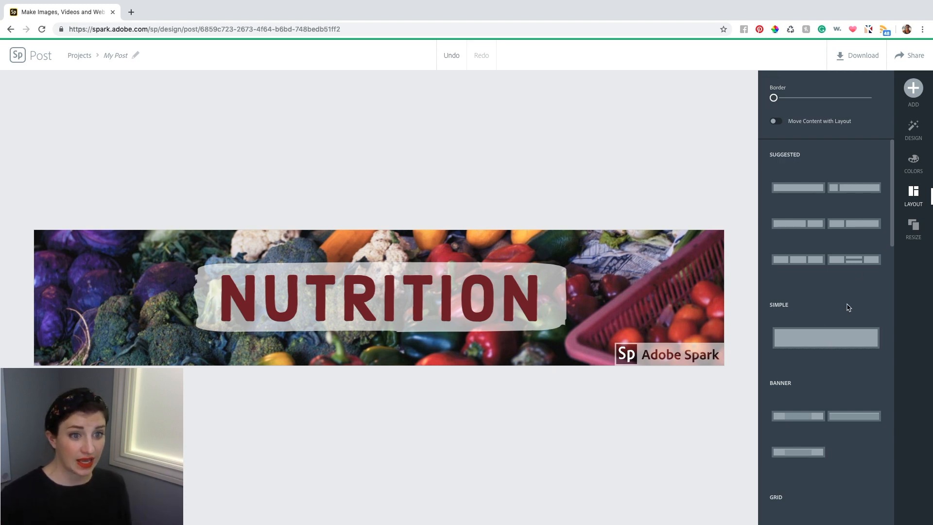
# Look through the banner and grid layouts and the preset sizes for resizing the design
pyautogui.scroll(-10, 849, 308)
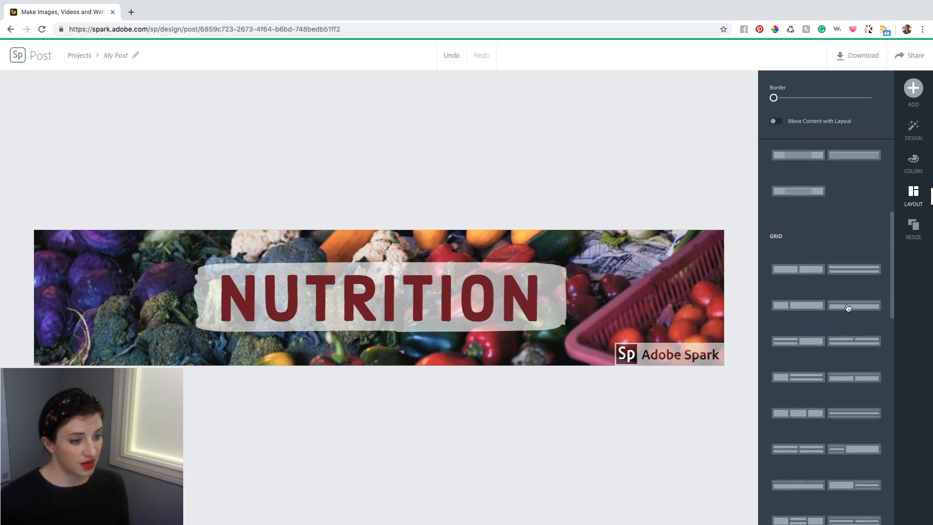
pyautogui.scroll(-10, 848, 307)
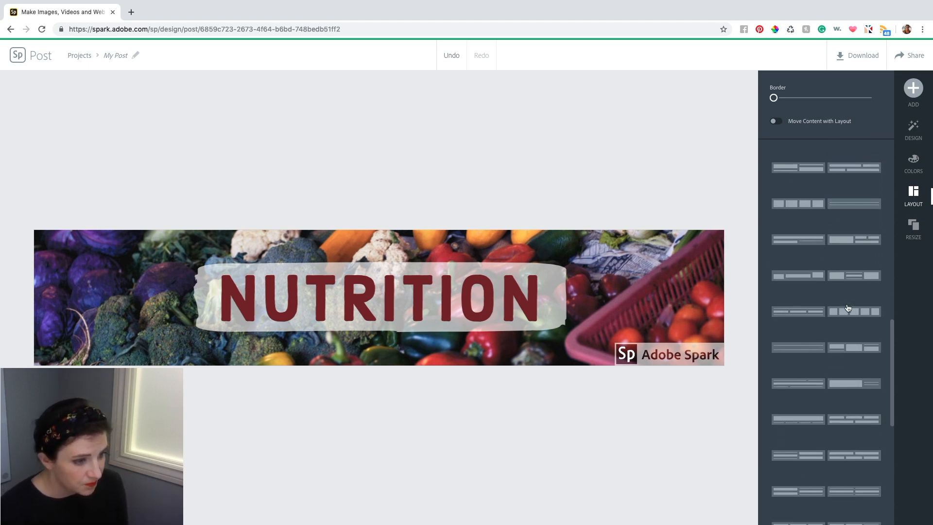
pyautogui.scroll(-5, 848, 308)
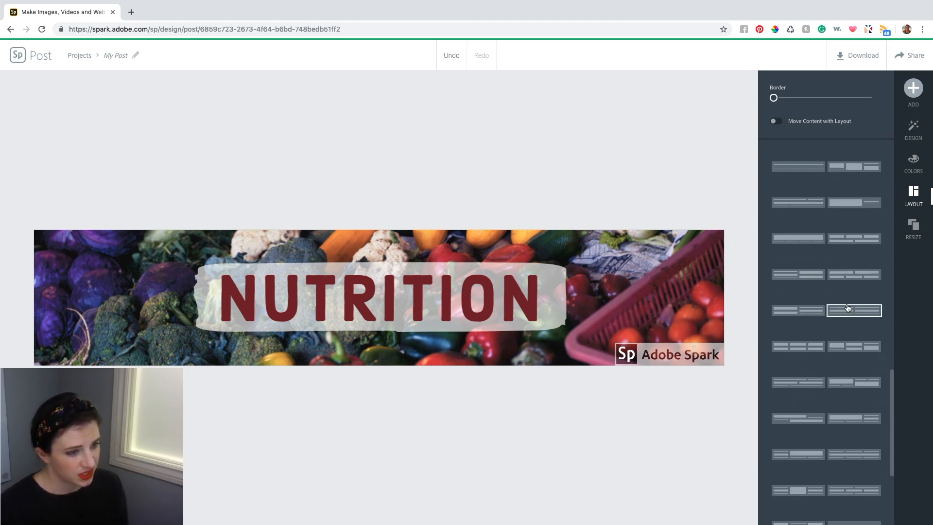
pyautogui.scroll(-5, 807, 446)
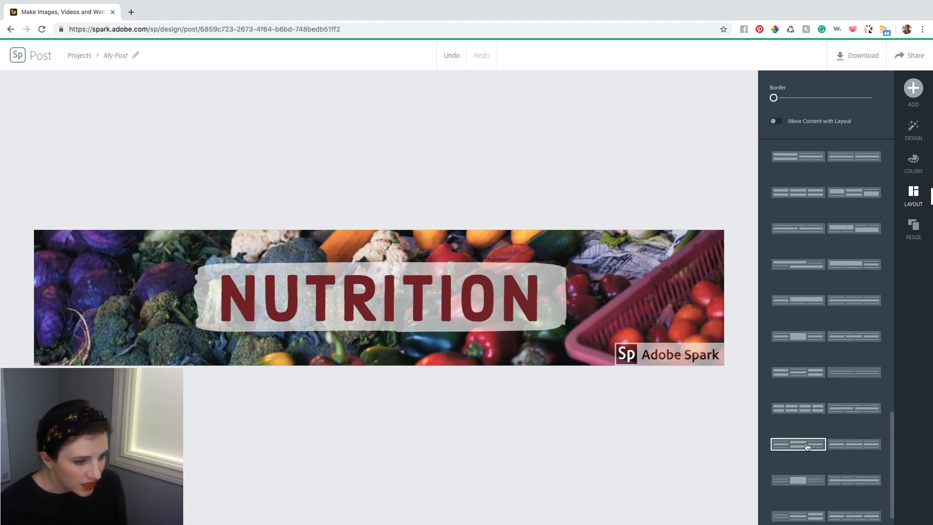
pyautogui.scroll(20, 808, 449)
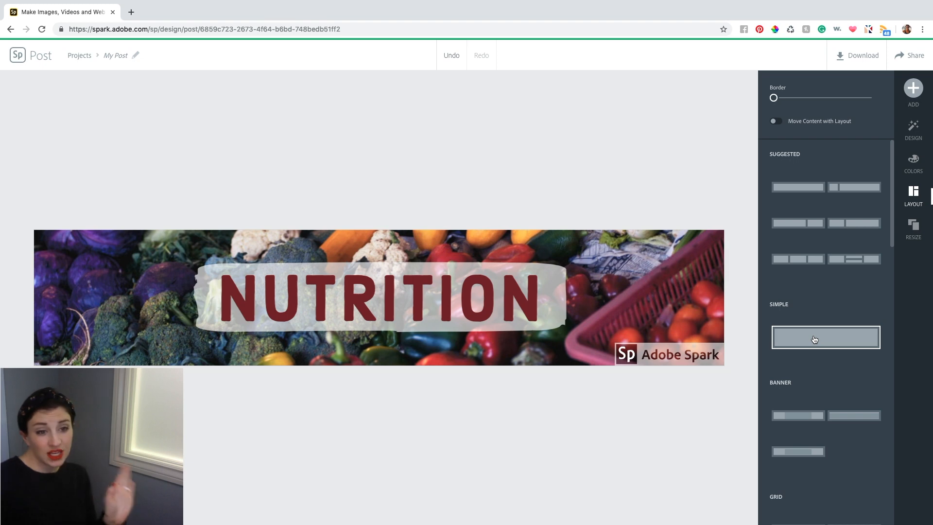
pyautogui.click(918, 243)
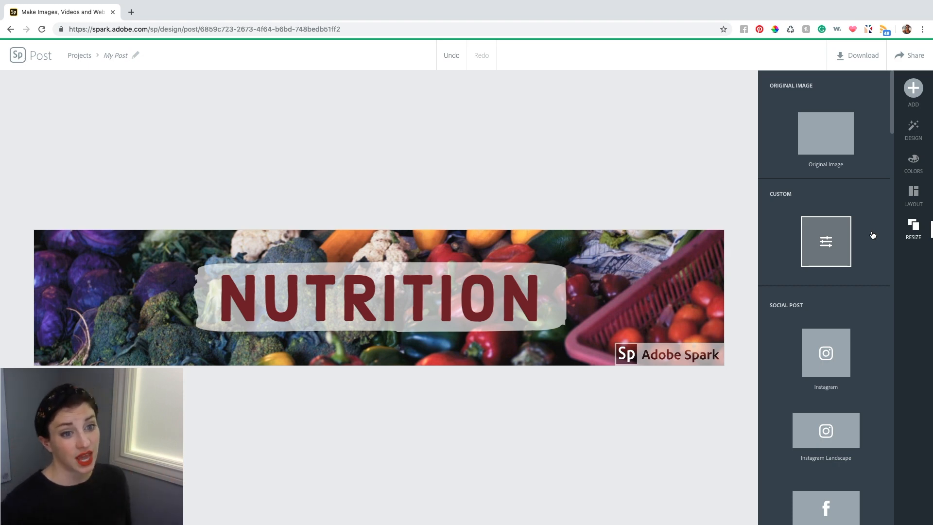
pyautogui.scroll(-4, 873, 339)
pyautogui.scroll(4, 873, 340)
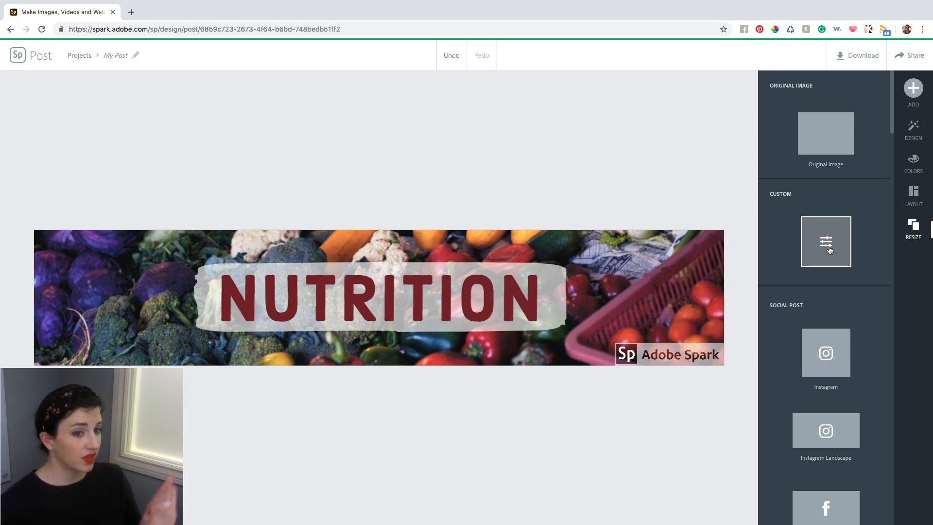
# Remove the Adobe Spark logo from the banner just this once and close the branding offer page
pyautogui.click(667, 358)
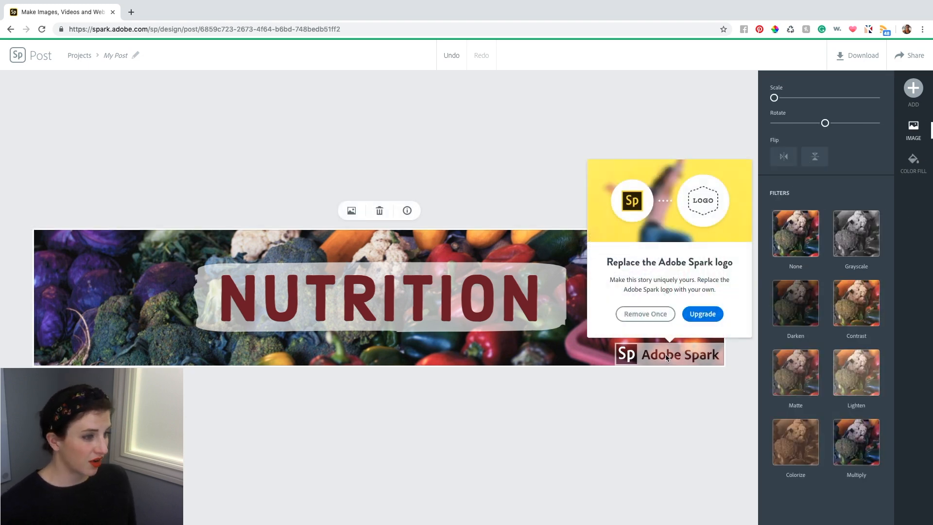
pyautogui.click(630, 320)
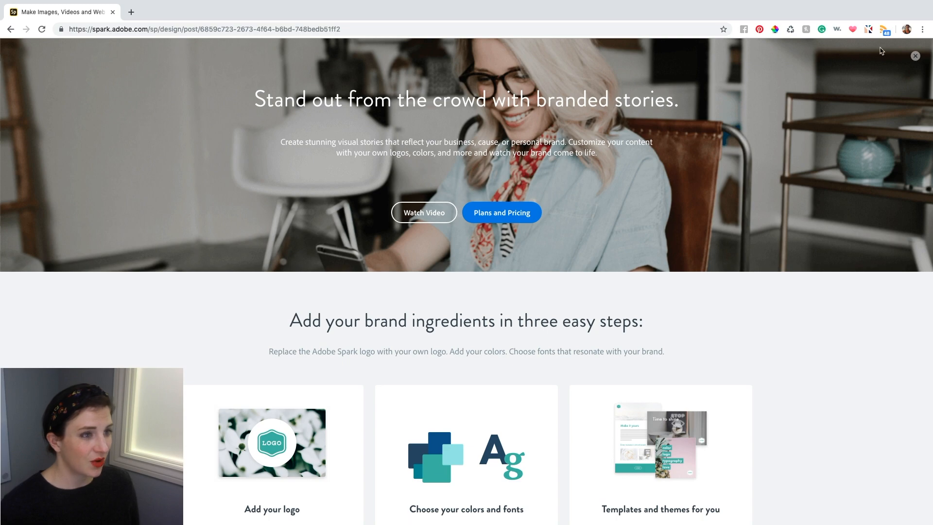
pyautogui.click(916, 56)
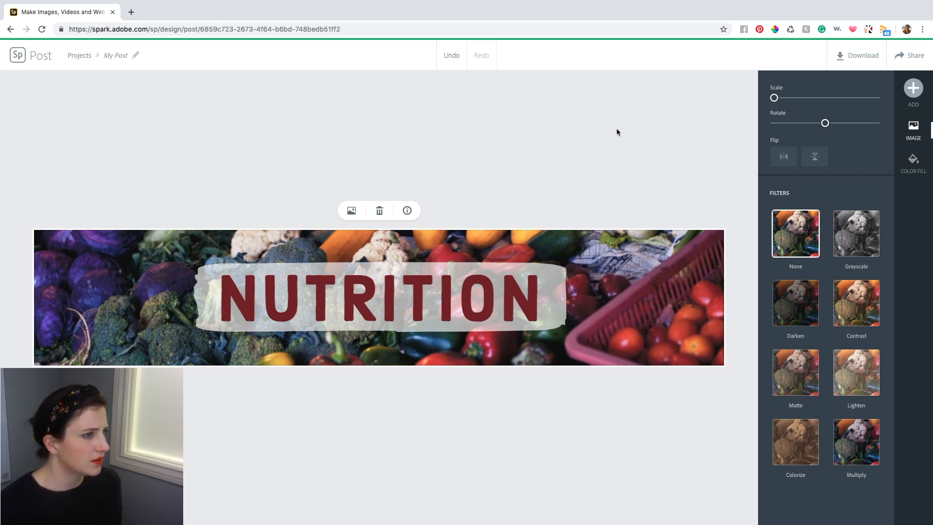
# Download the banner as an image and rename the project Nutrition
pyautogui.click(848, 57)
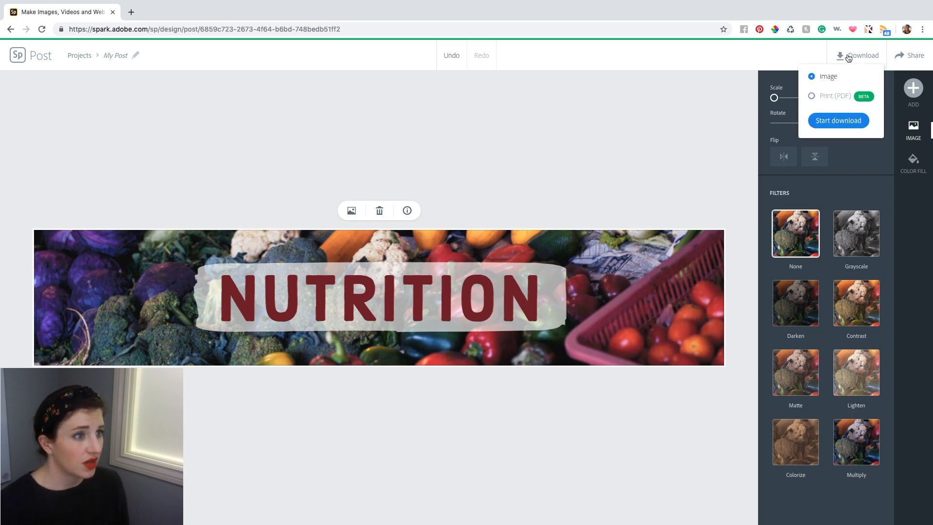
pyautogui.click(833, 121)
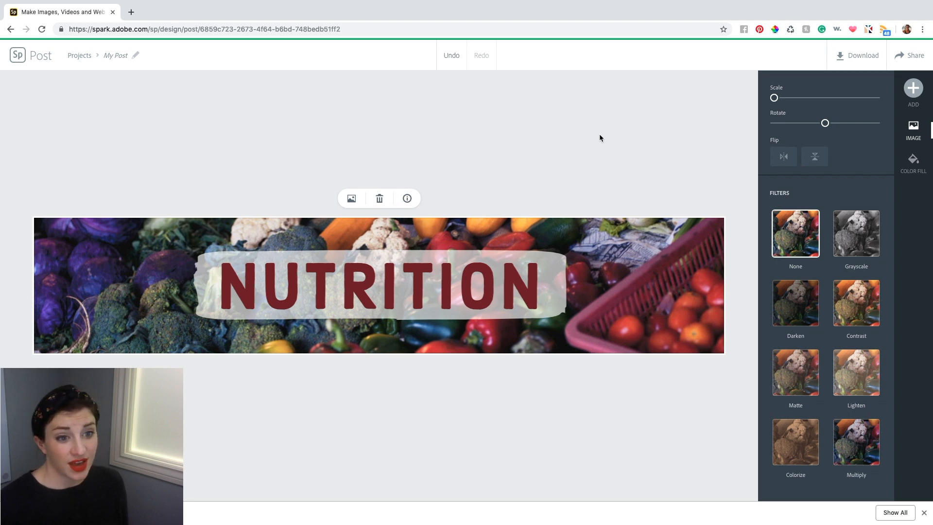
pyautogui.click(112, 56)
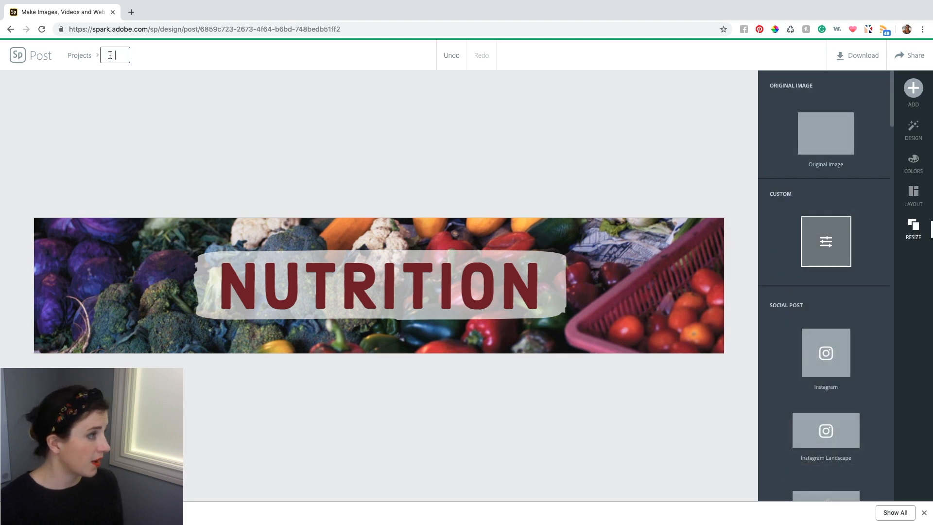
pyautogui.write('Nutrition')
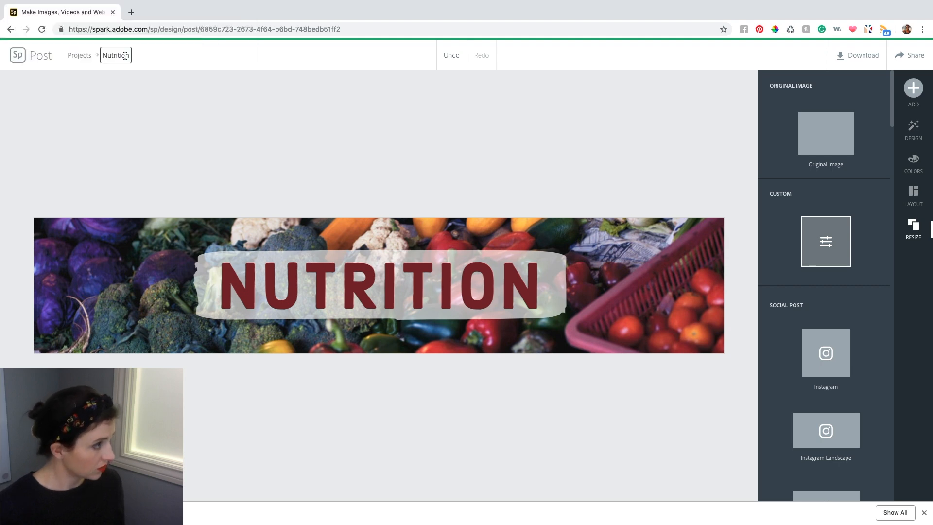
pyautogui.click(138, 69)
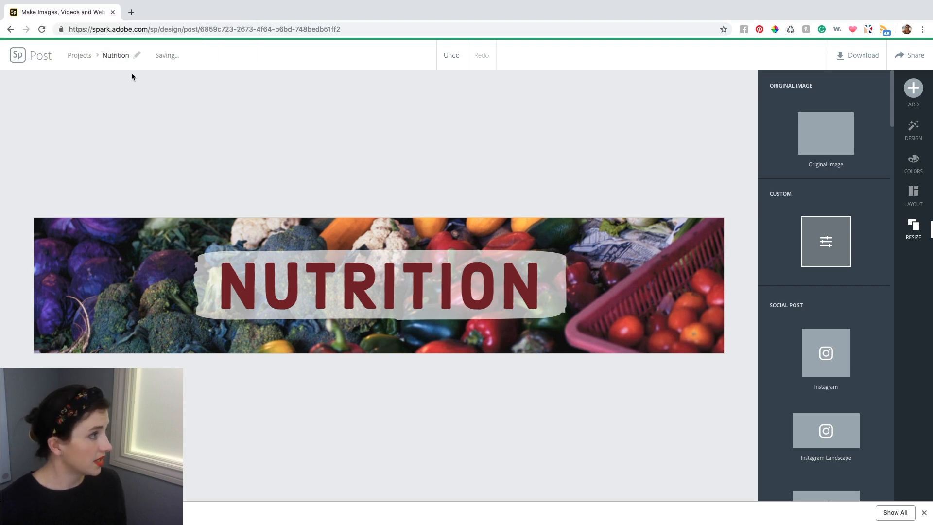
# Open the projects overview and check the account options and the Nutrition project's extra options
pyautogui.click(85, 57)
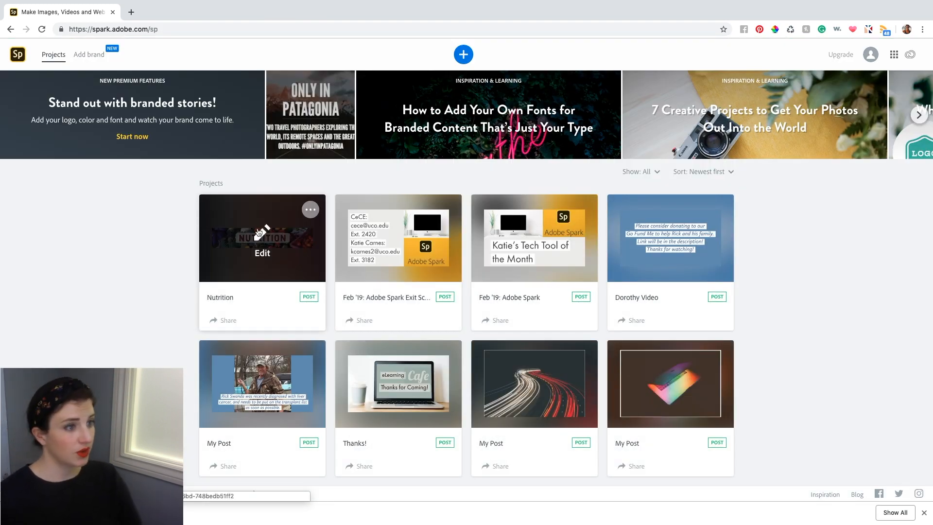
pyautogui.click(872, 55)
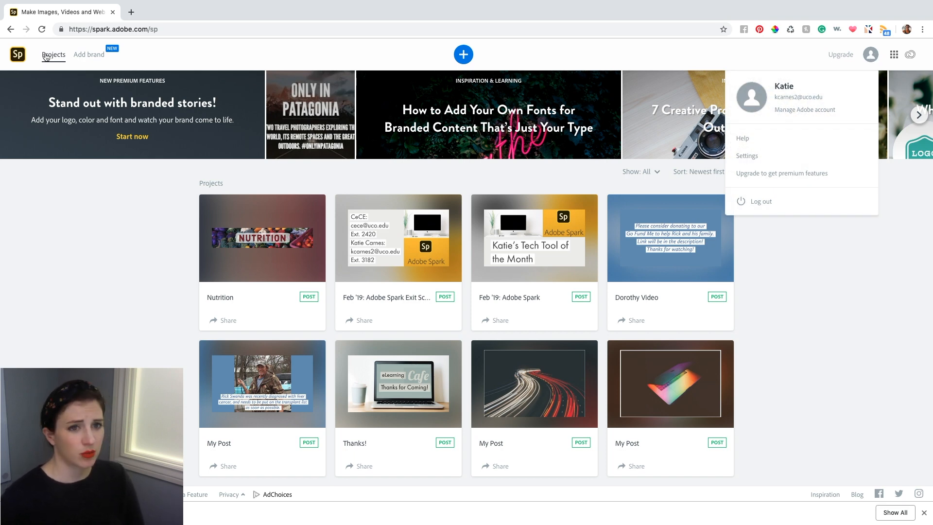
pyautogui.click(88, 272)
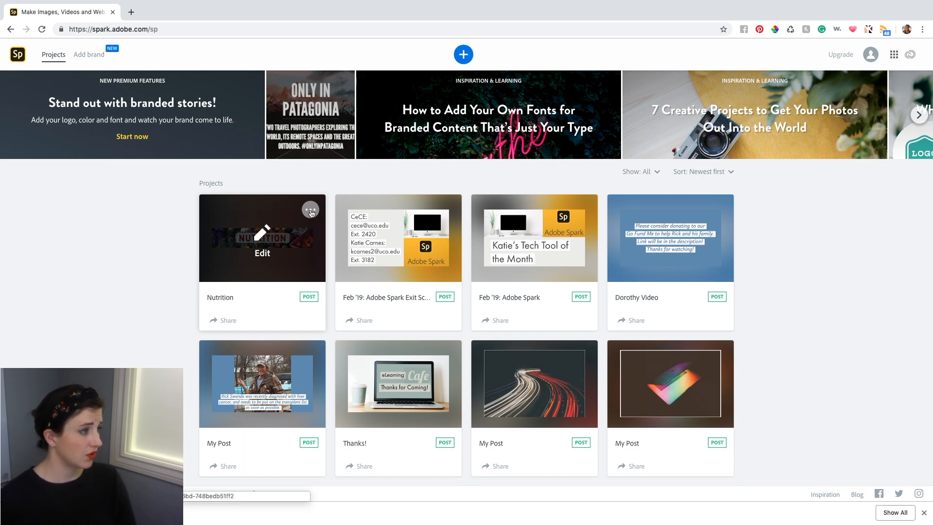
pyautogui.click(311, 212)
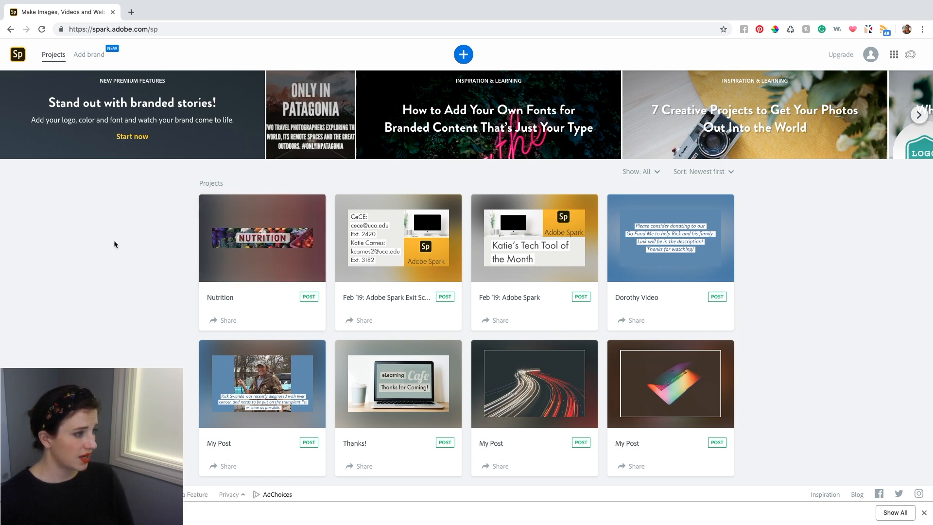
# Look through the saved projects down to the oldest ones and return to the newest
pyautogui.scroll(-1, 62, 232)
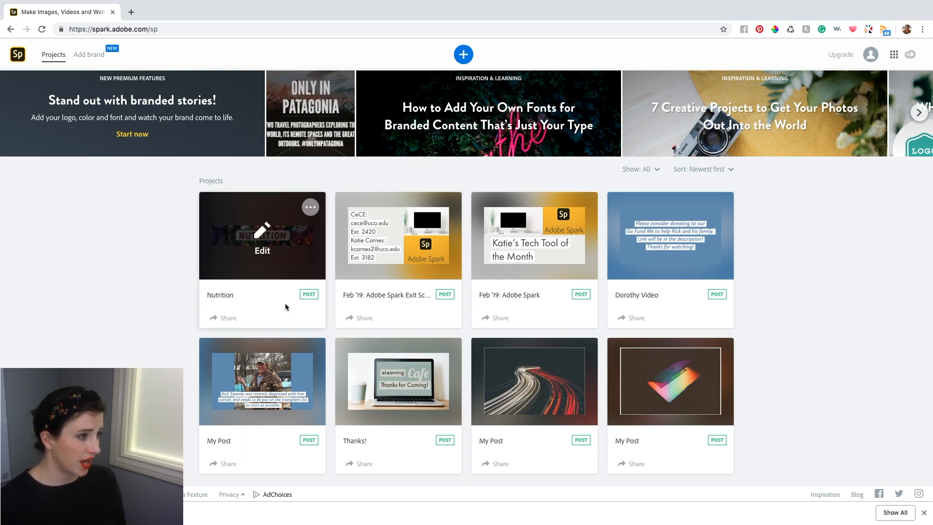
pyautogui.scroll(-2, 200, 298)
pyautogui.scroll(-3, 200, 298)
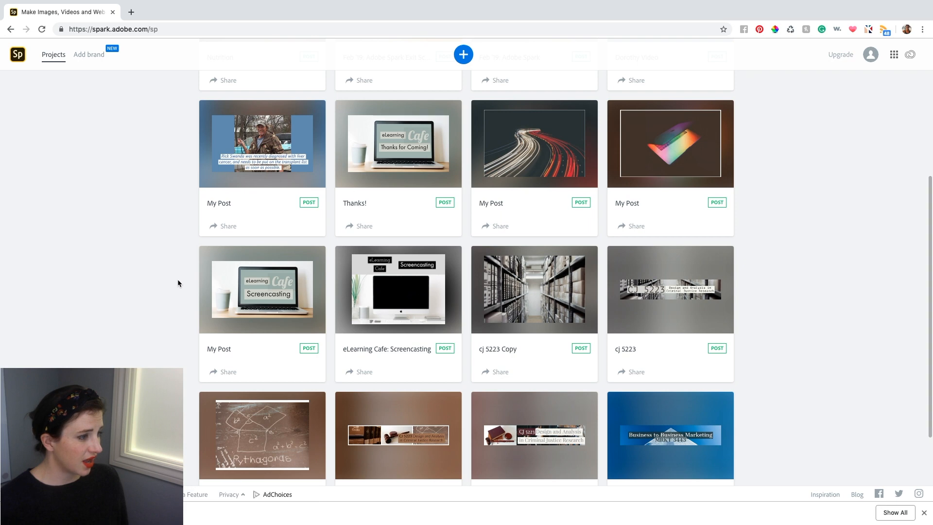
pyautogui.scroll(-4, 178, 282)
pyautogui.scroll(-5, 178, 283)
pyautogui.scroll(3, 178, 284)
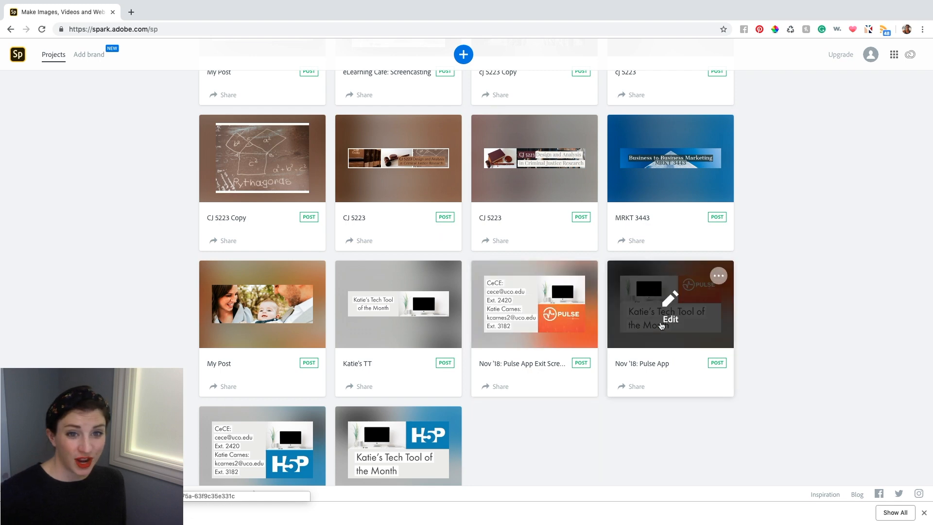
pyautogui.scroll(4, 138, 270)
pyautogui.scroll(6, 138, 266)
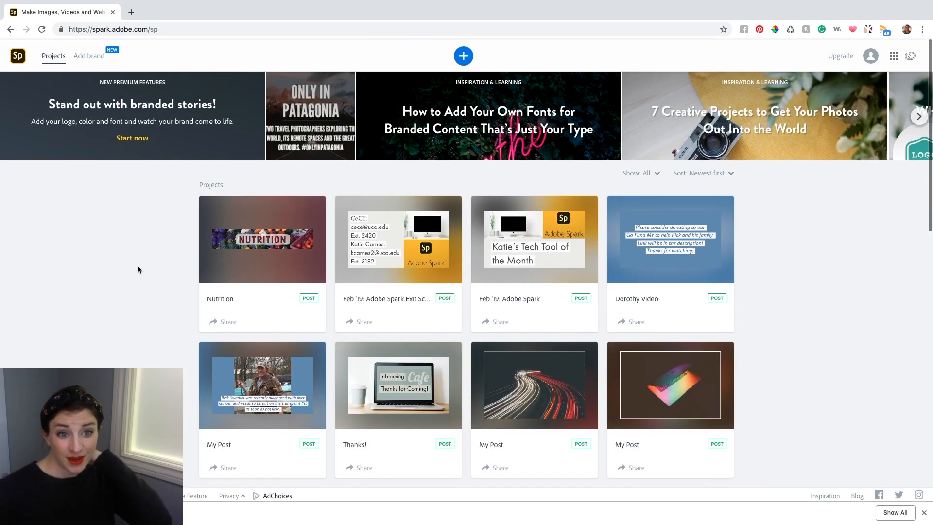